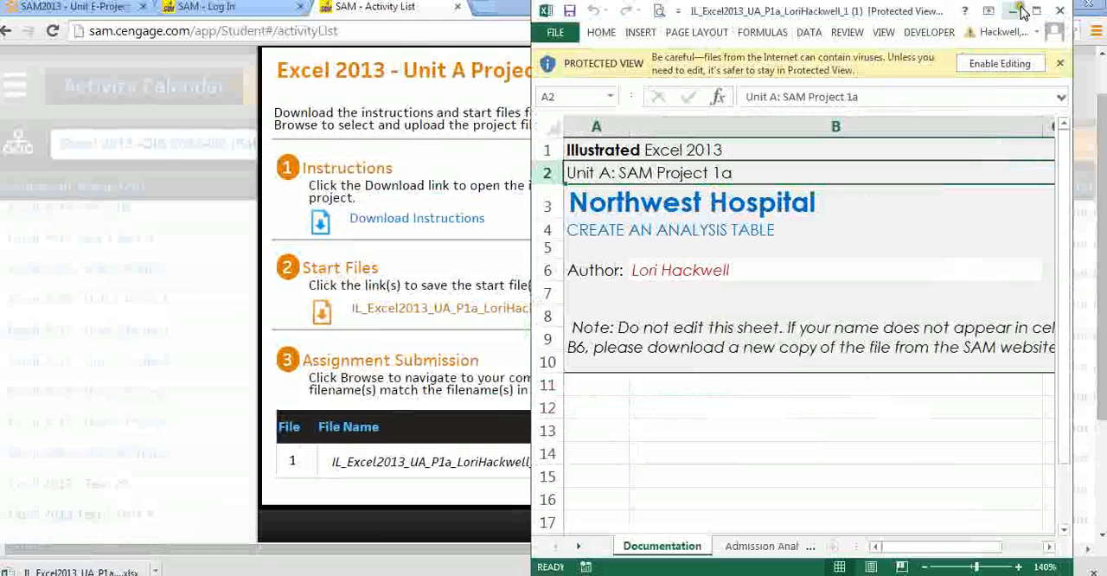
- Maximize the downloaded workbook and enable editing in it
left_click(1035, 11)
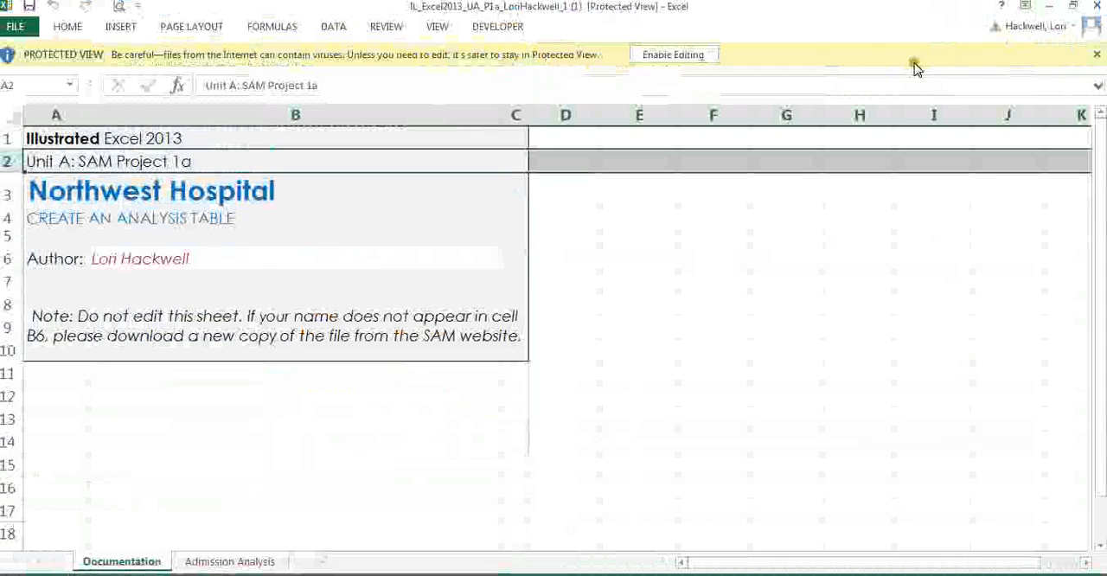
left_click(694, 57)
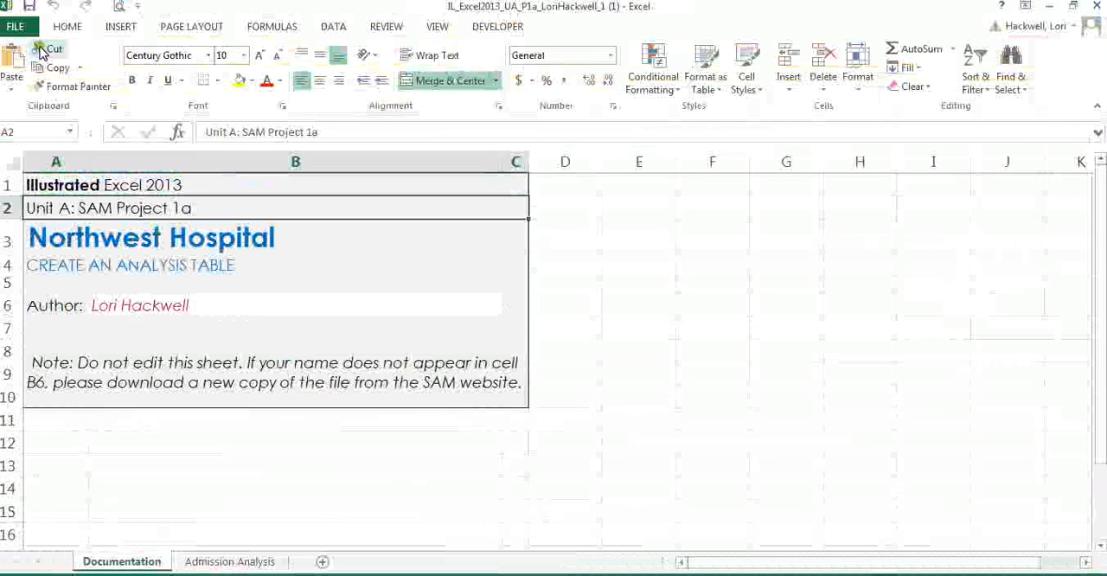
- Save the workbook in the Desktop folder 0000Excel fa14, replacing the existing project file whose name ends in _2
left_click(16, 26)
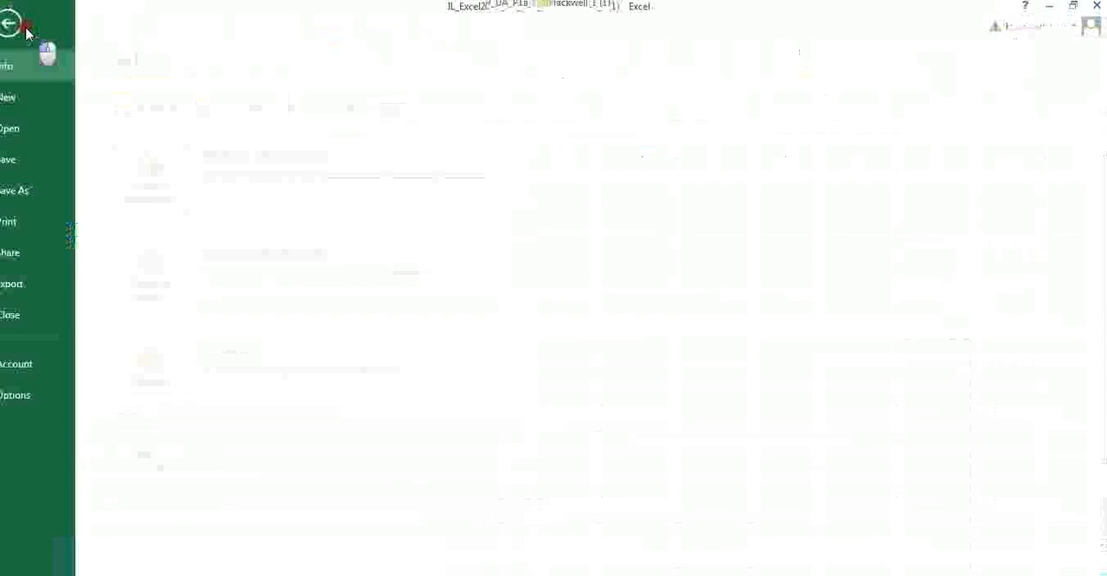
left_click(40, 191)
left_click(175, 194)
left_click(217, 176)
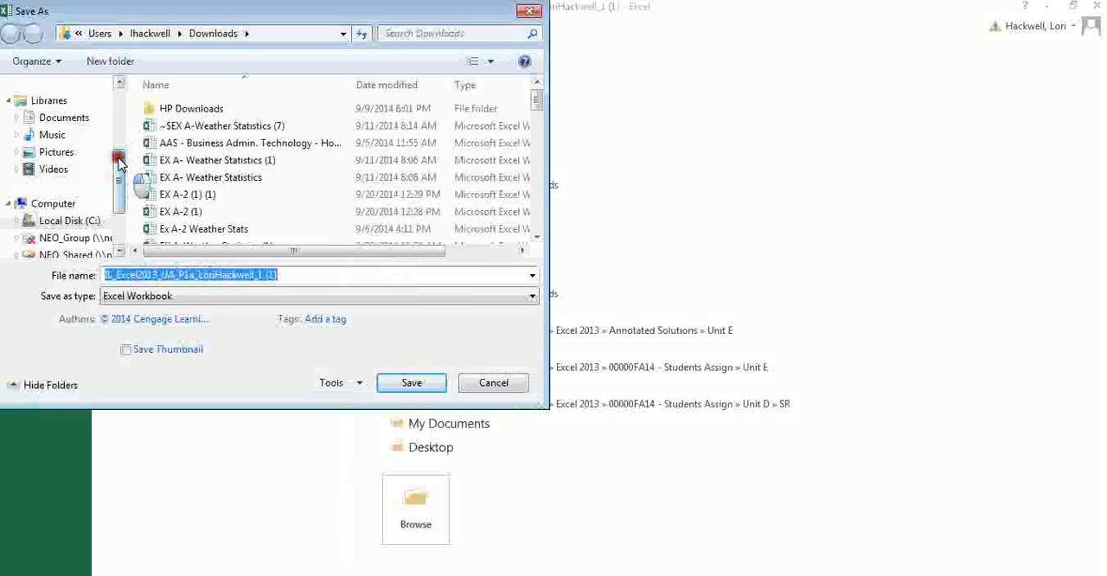
scroll(112, 134, "up", 3)
left_click(87, 143)
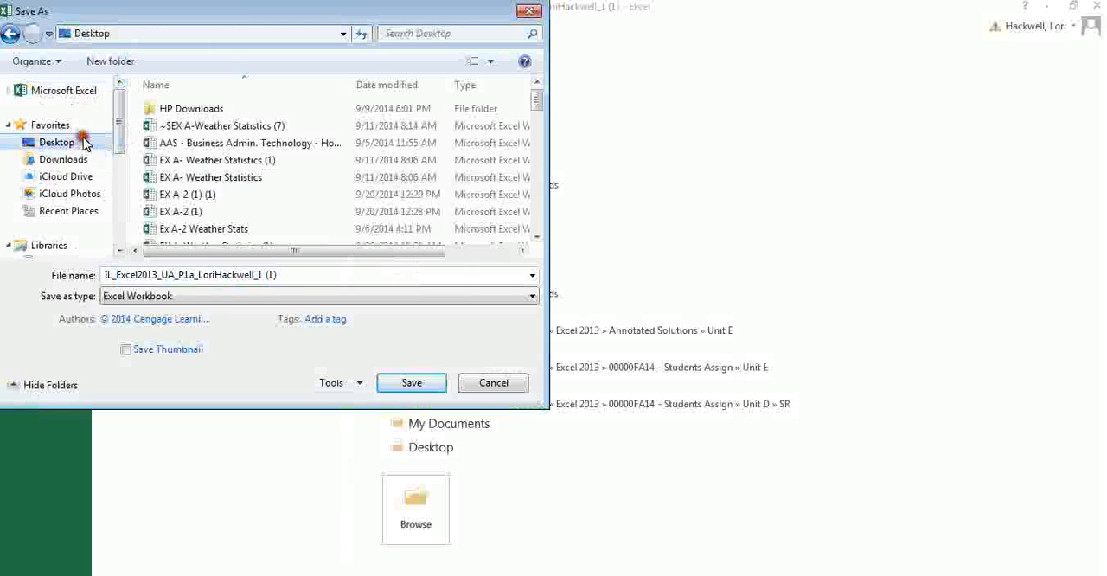
left_click_drag(533, 102, 537, 130)
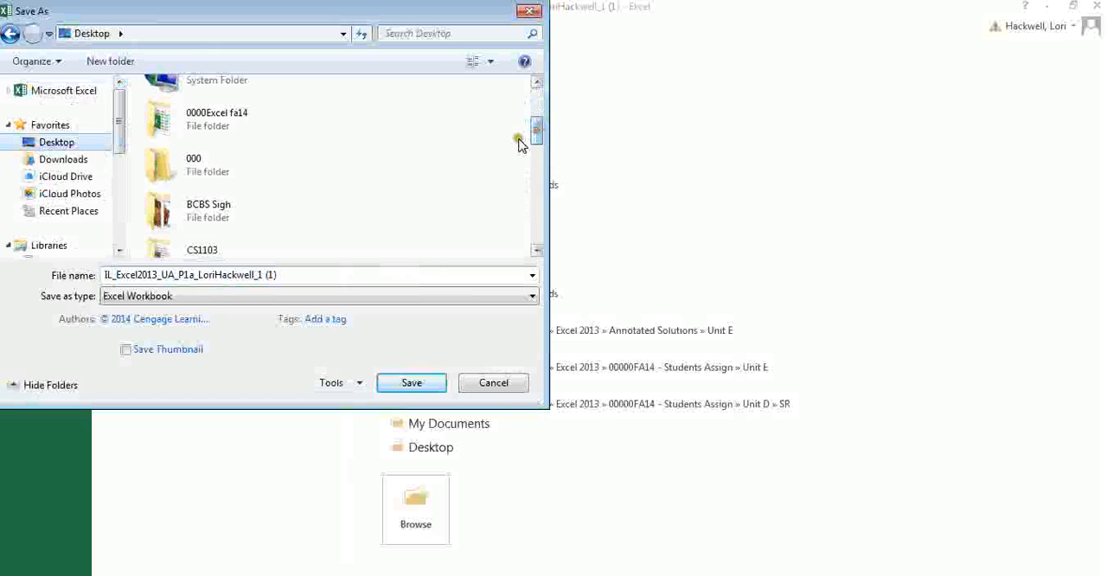
double_click(240, 121)
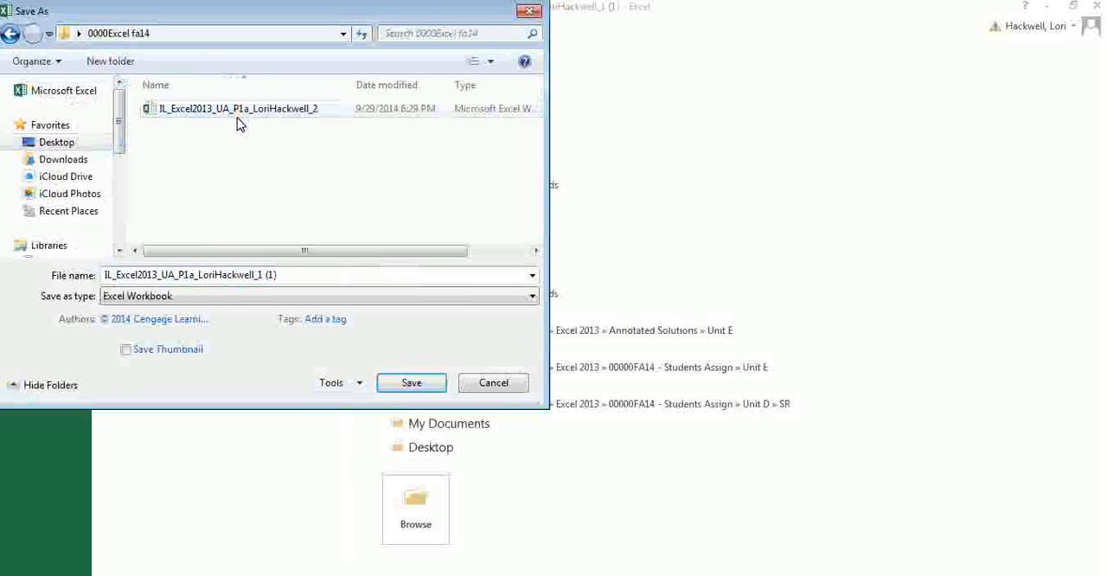
left_click(241, 108)
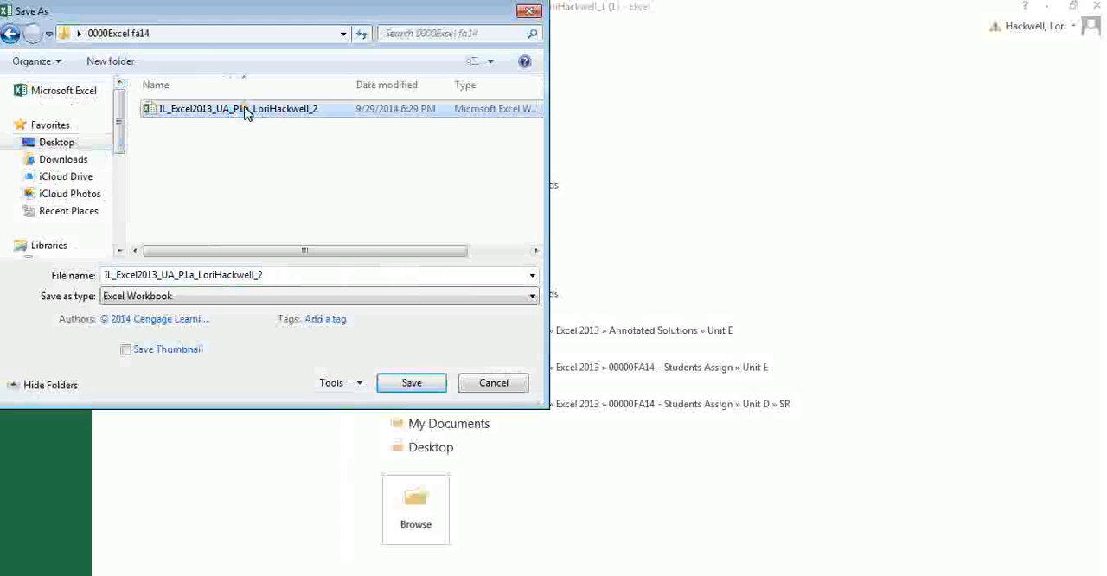
left_click(415, 382)
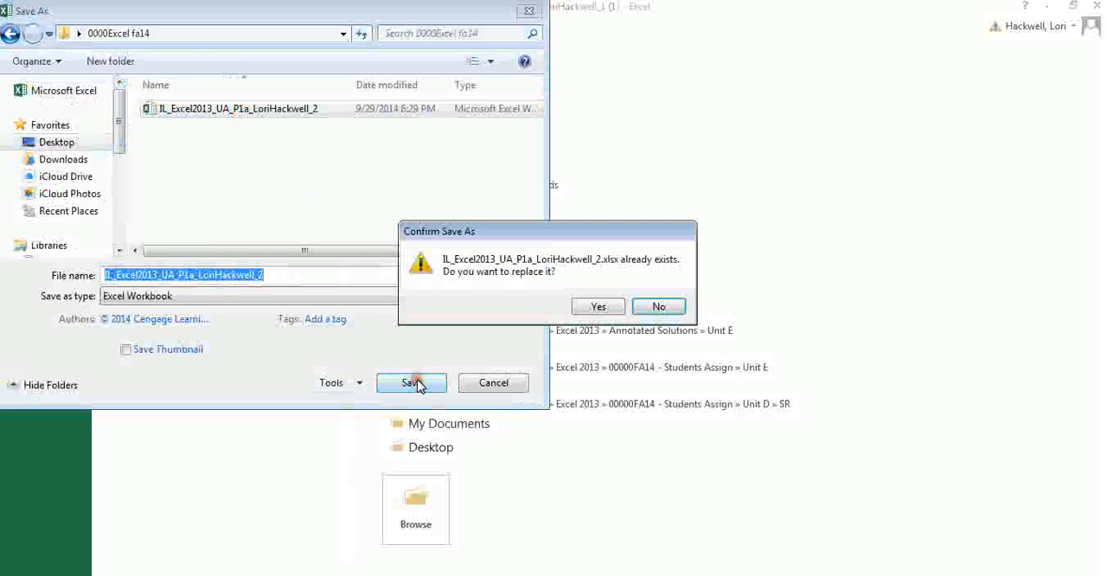
left_click(597, 308)
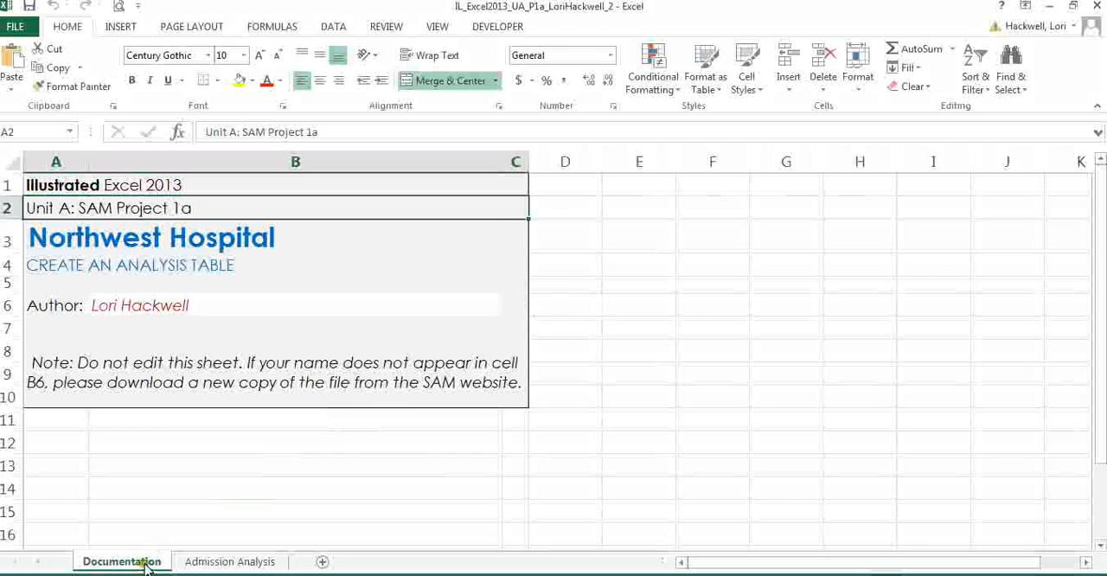
- Show the Admission Analysis worksheet, and switch to the SAM page in the browser to download and open the project instructions
left_click(246, 562)
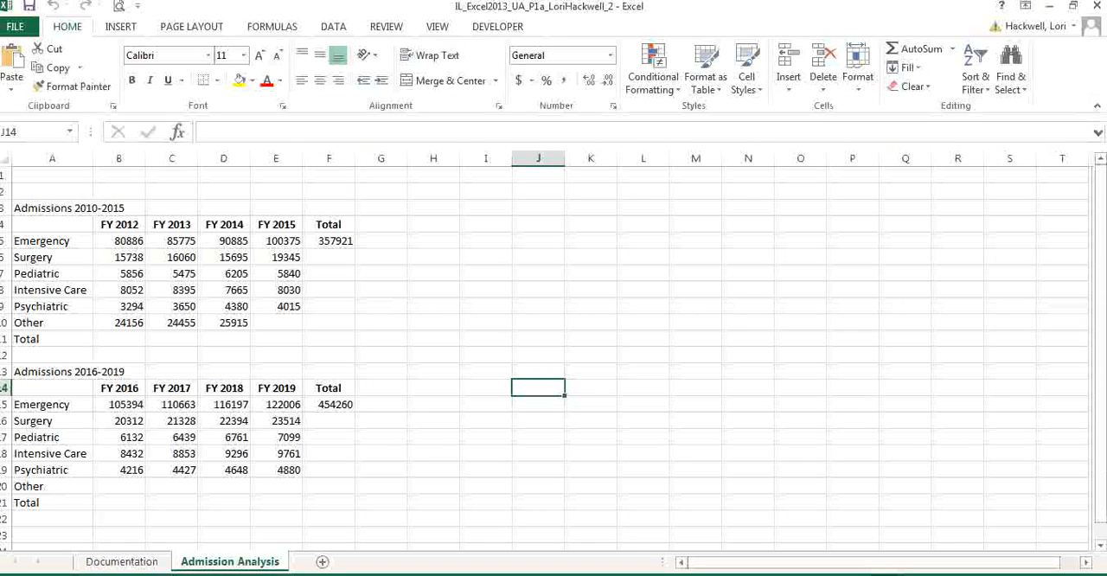
left_click(264, 574)
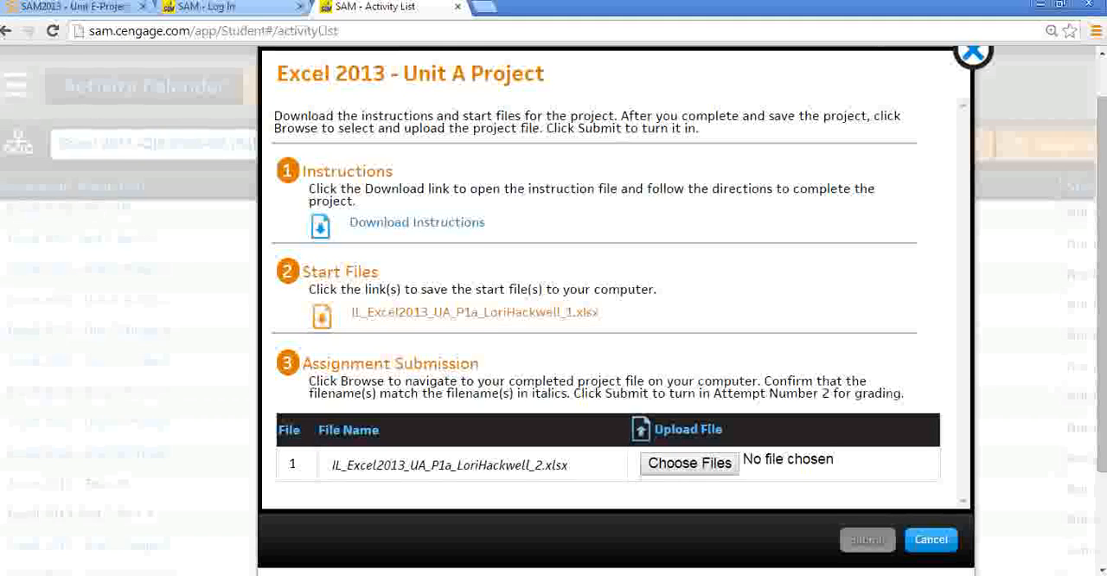
double_click(458, 227)
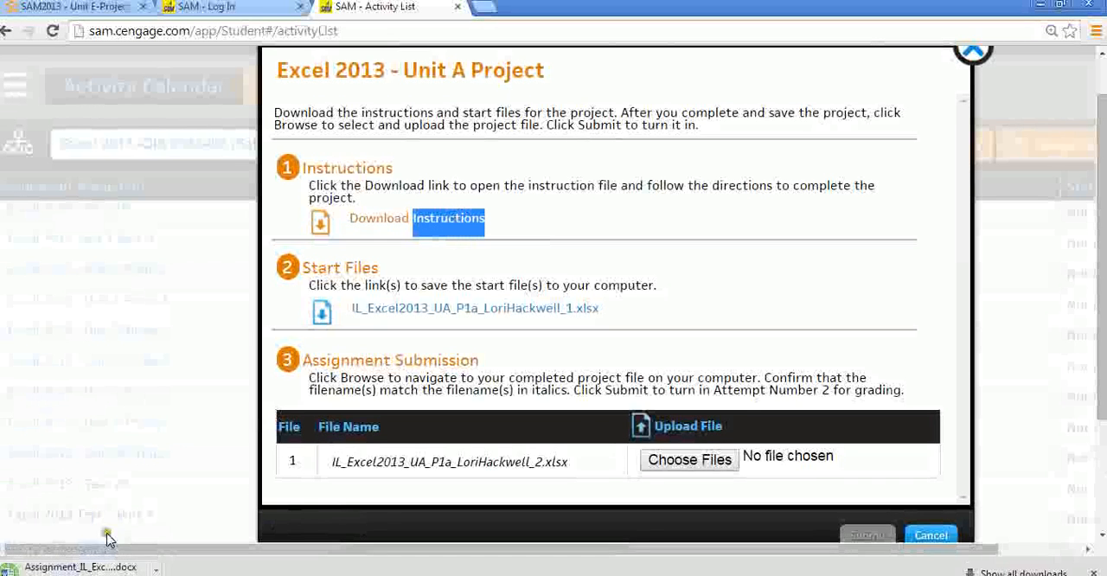
left_click(76, 568)
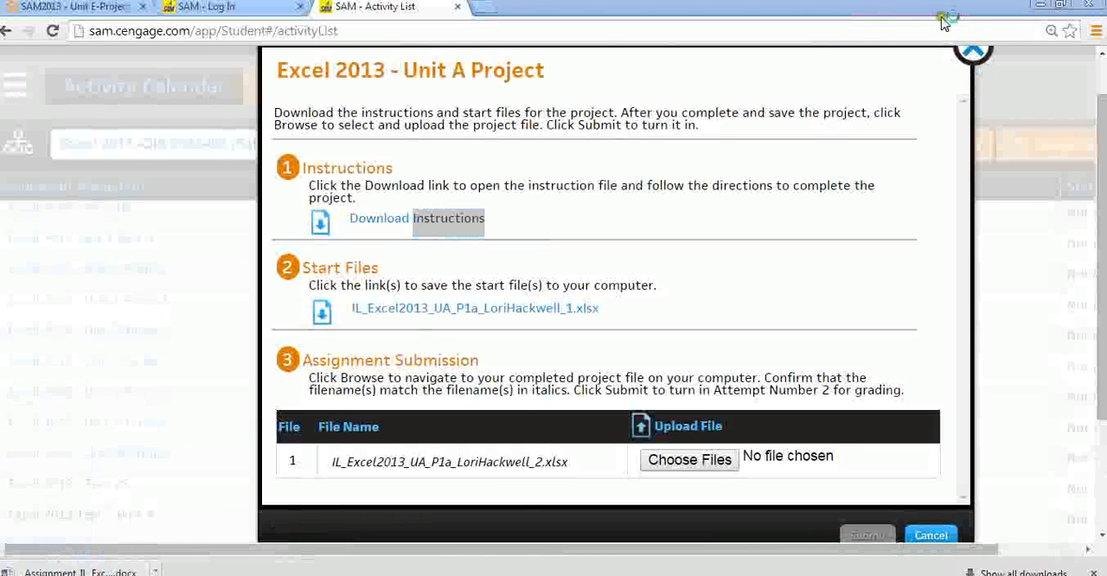
- Minimize the browser and arrange the Excel workbook window beside the Word instructions
left_click(1040, 5)
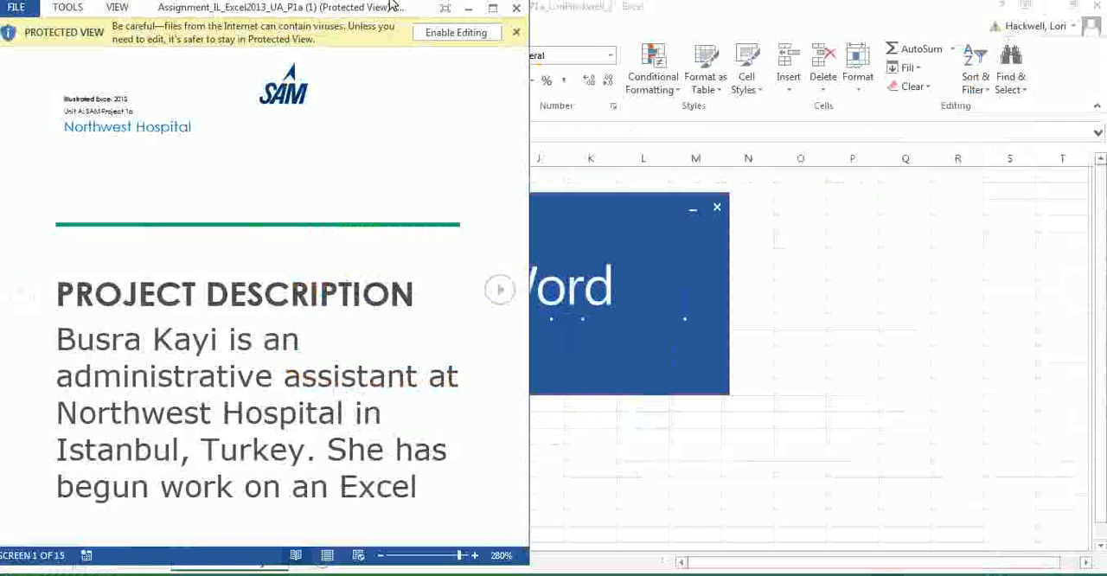
left_click_drag(391, 9, 968, 20)
left_click(1033, 43)
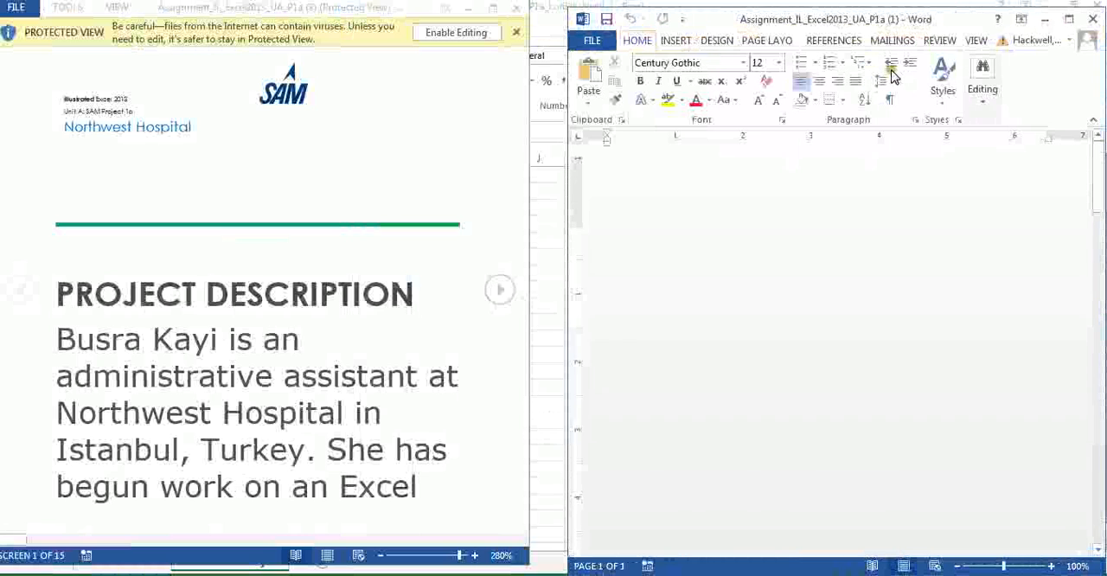
left_click(539, 222)
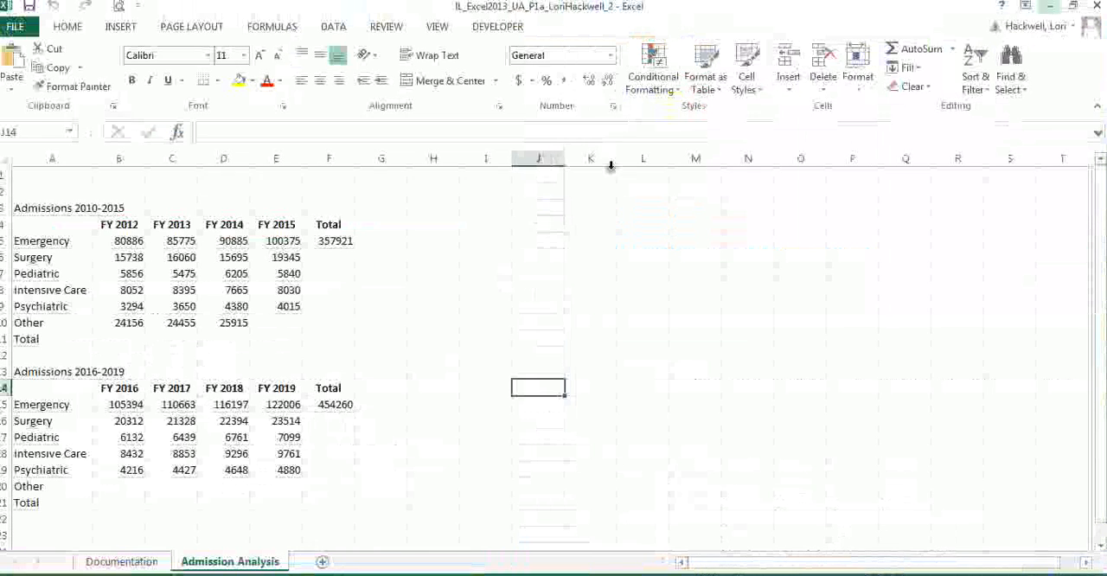
left_click(1072, 7)
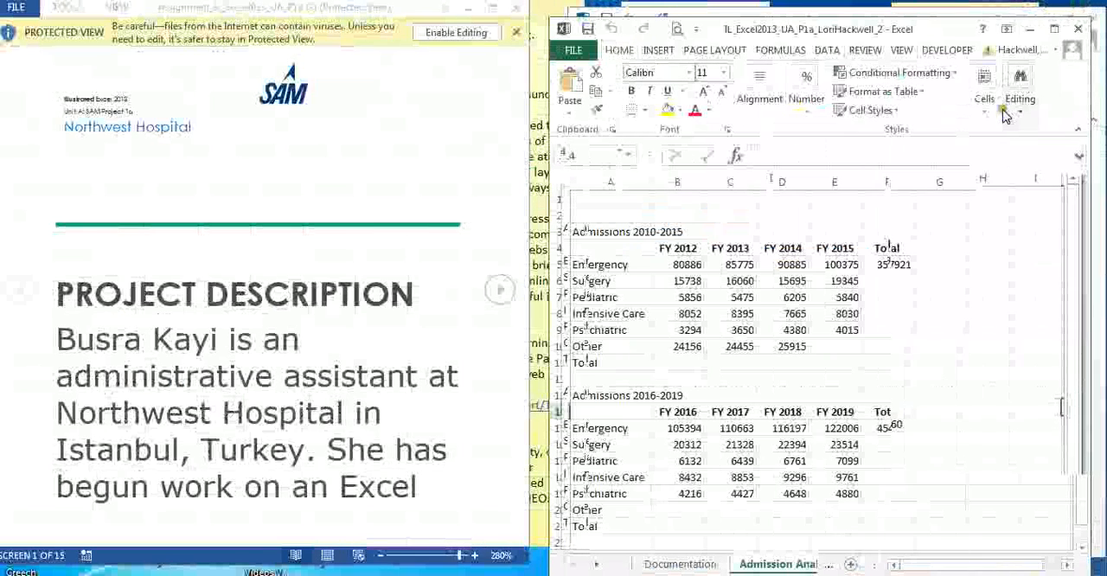
- Enable editing in the instructions document and zoom it out to 75% with the project steps in view
left_click(473, 34)
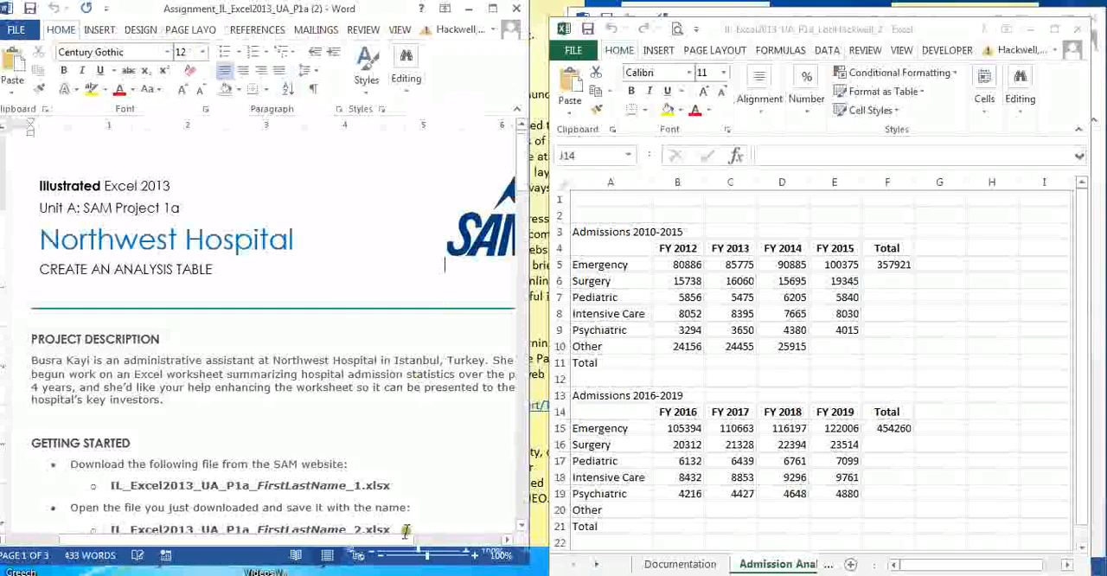
left_click_drag(424, 555, 416, 555)
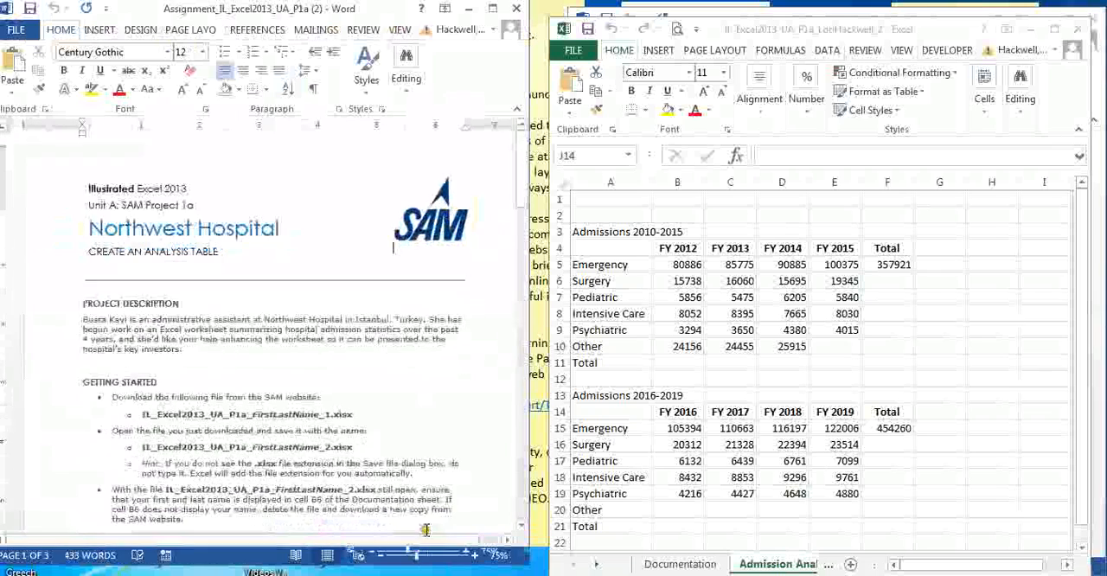
left_click_drag(526, 197, 532, 227)
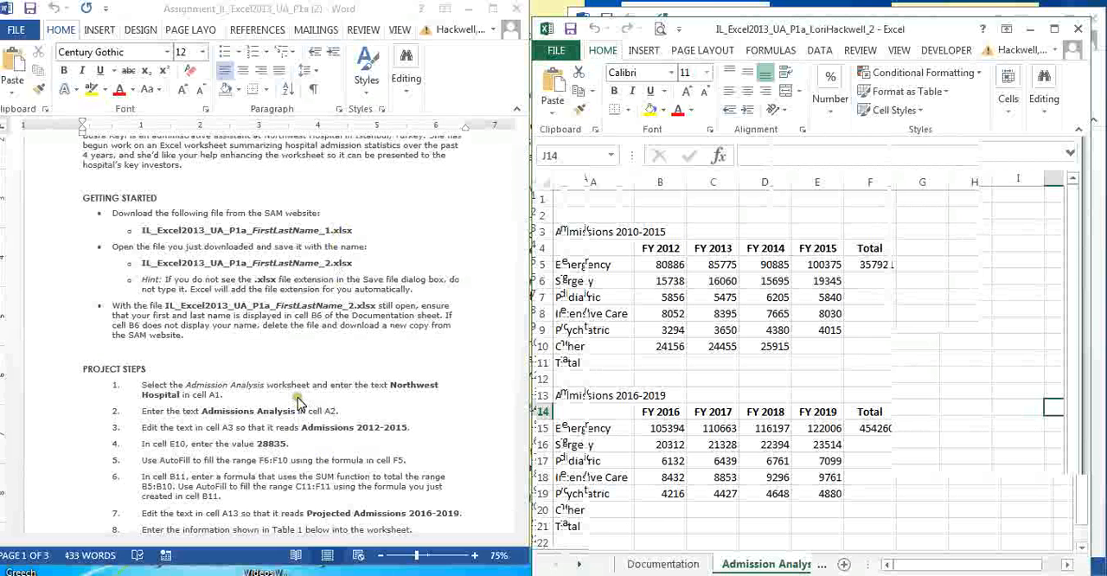
- Enter the title Northwest Hospital in cell A1 of the Admission Analysis worksheet
left_click(595, 196)
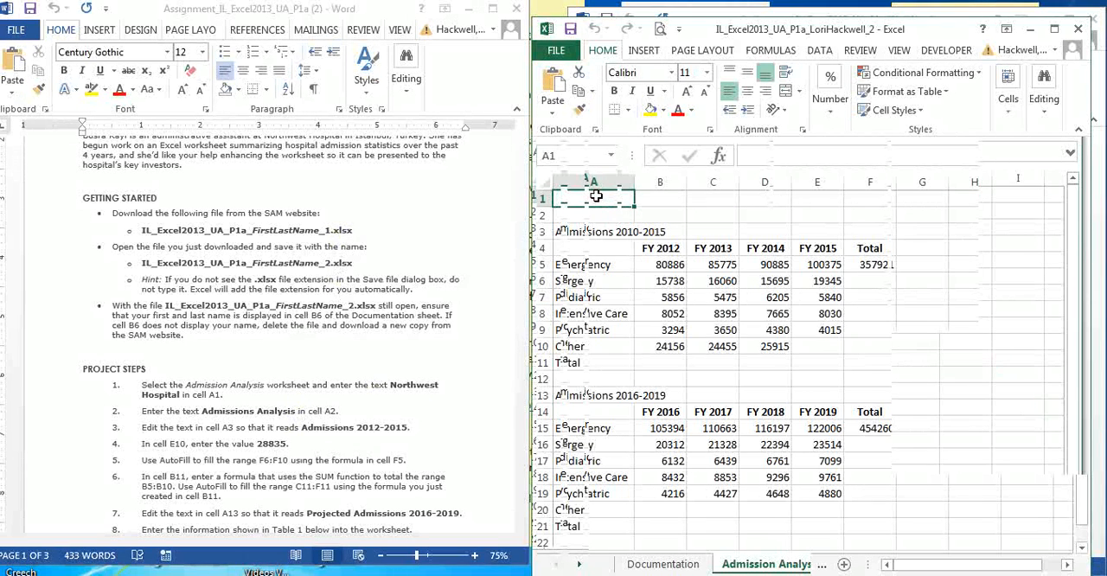
type("Northwe")
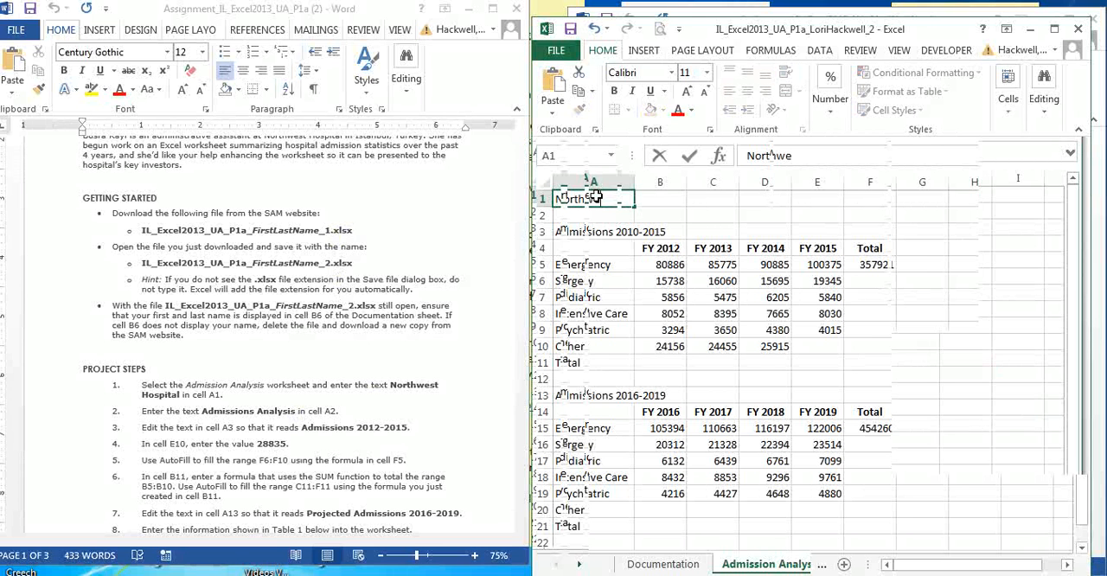
type("st")
left_click(596, 197)
type("o")
type(" H")
left_click(593, 179)
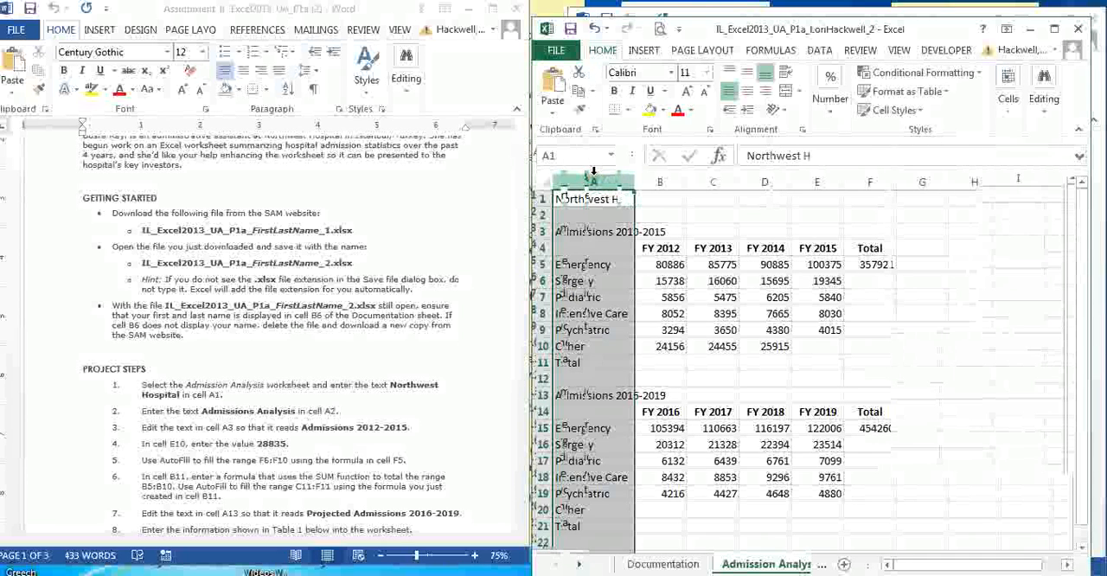
left_click(623, 200)
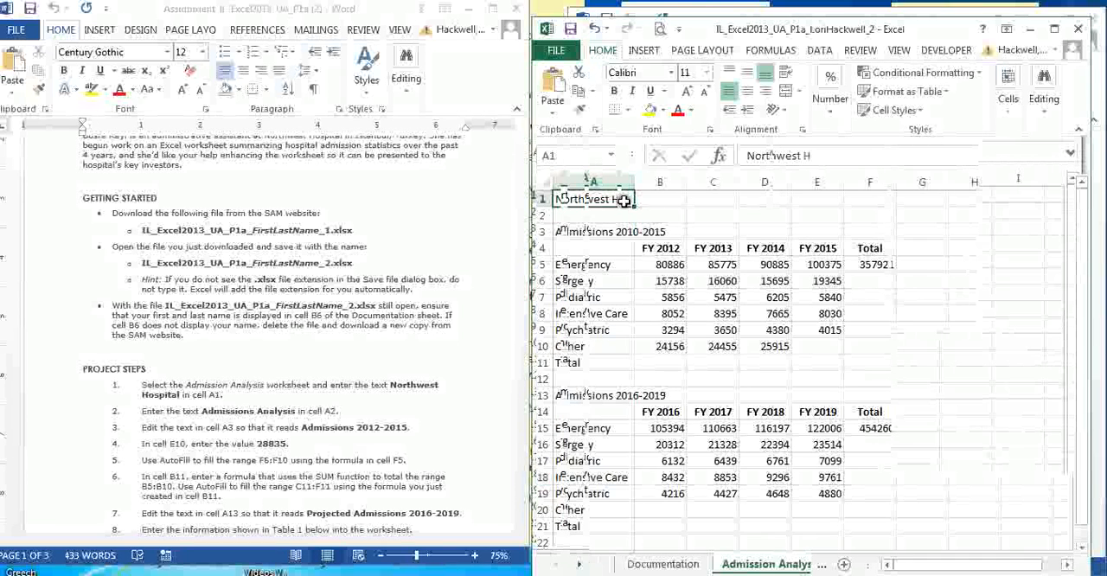
left_click(813, 156)
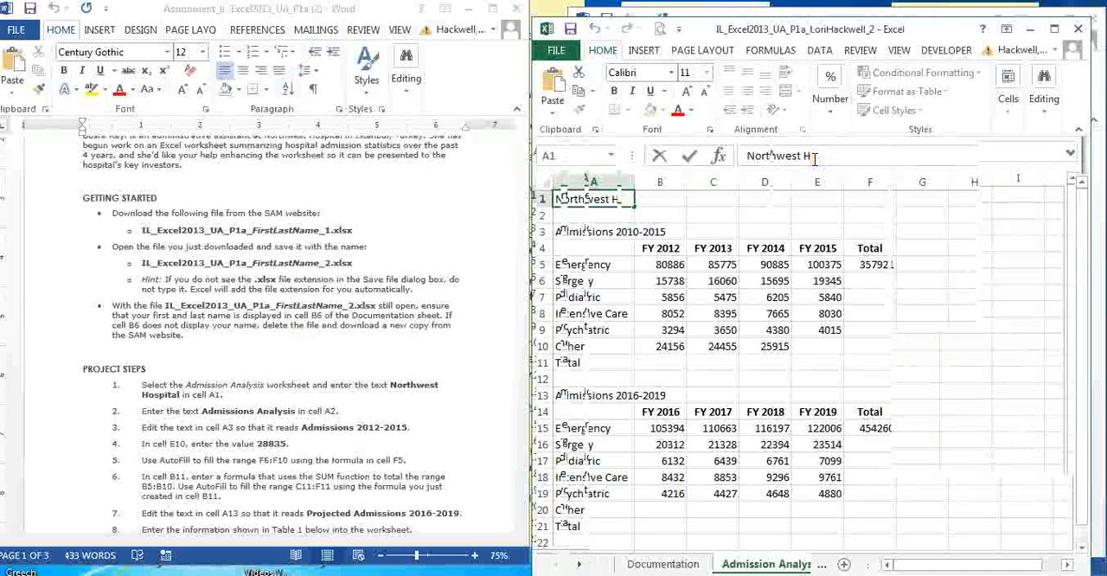
type("ospi")
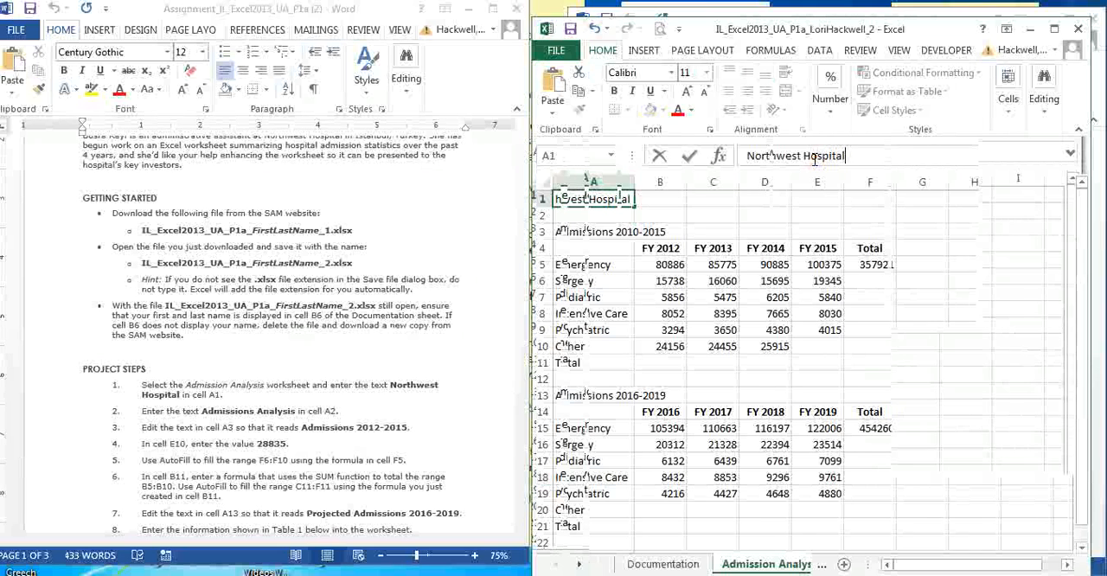
type("tal")
key("Return")
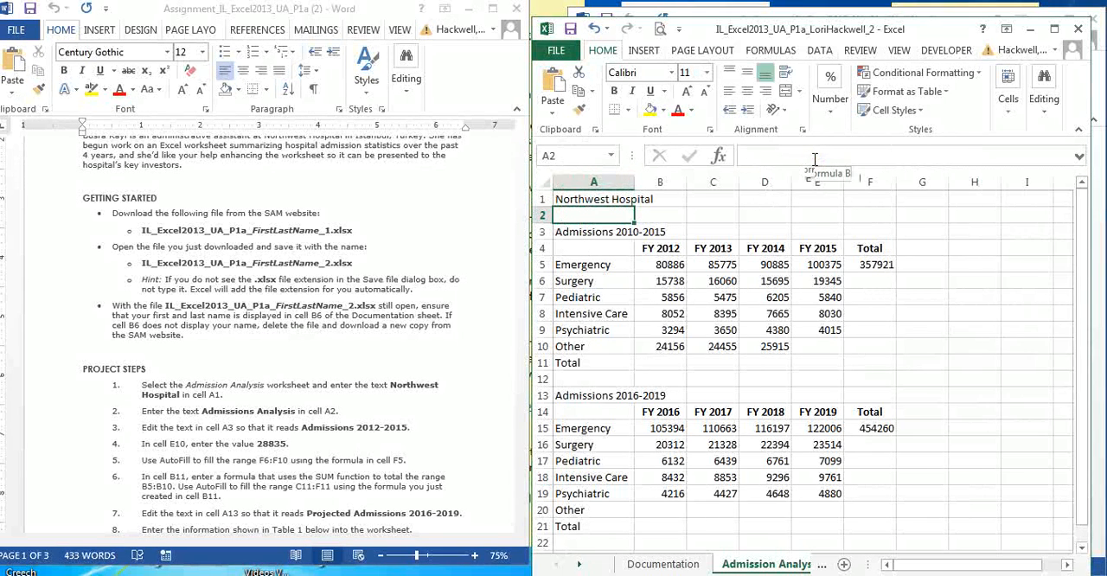
- Enter the subtitle Admissions Analysis in cell A2
type("A")
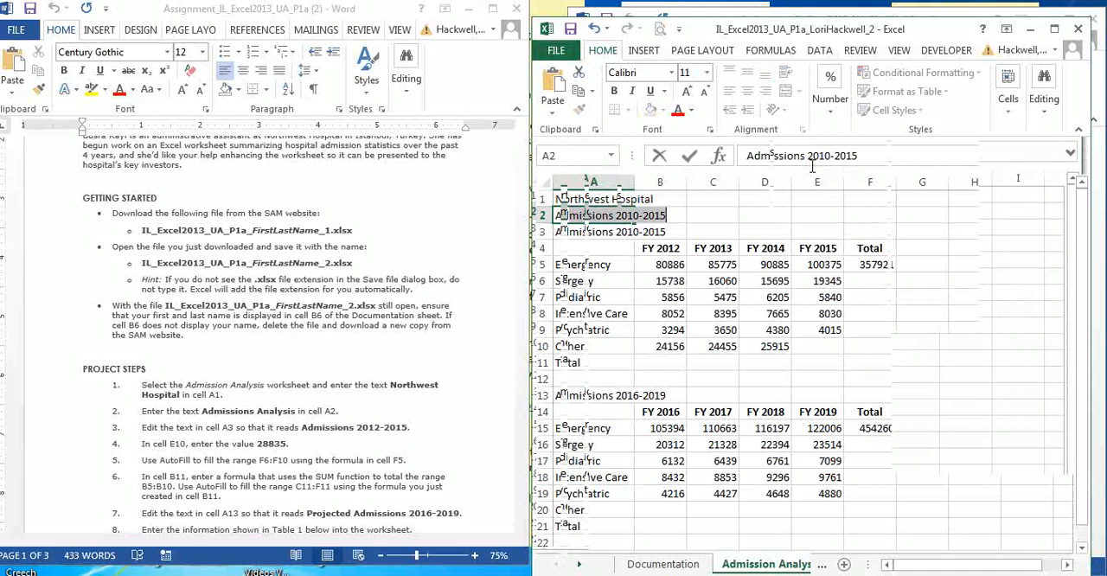
type("dm")
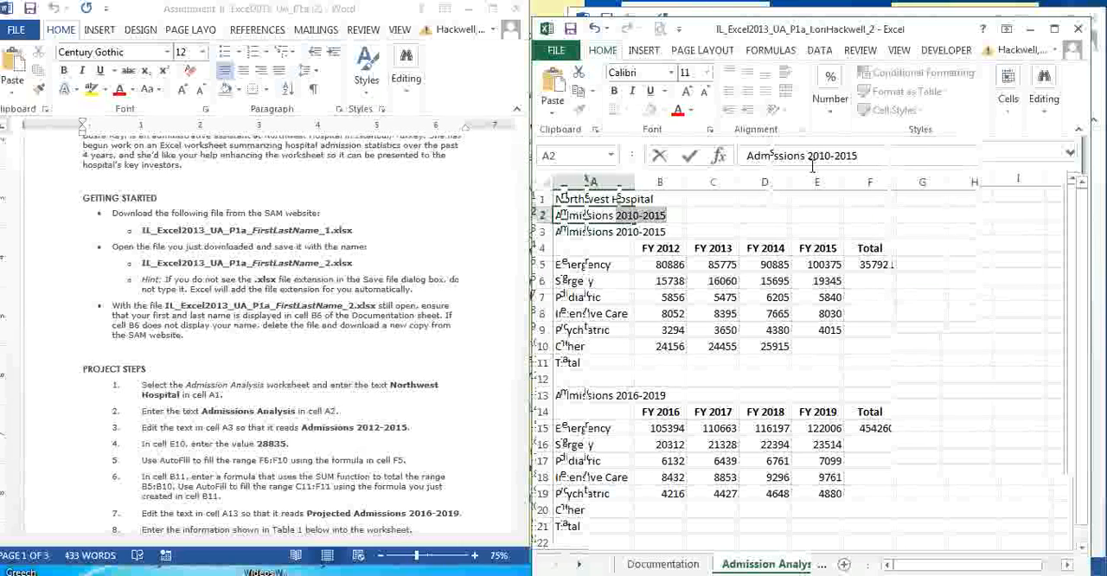
type("issions Analysis")
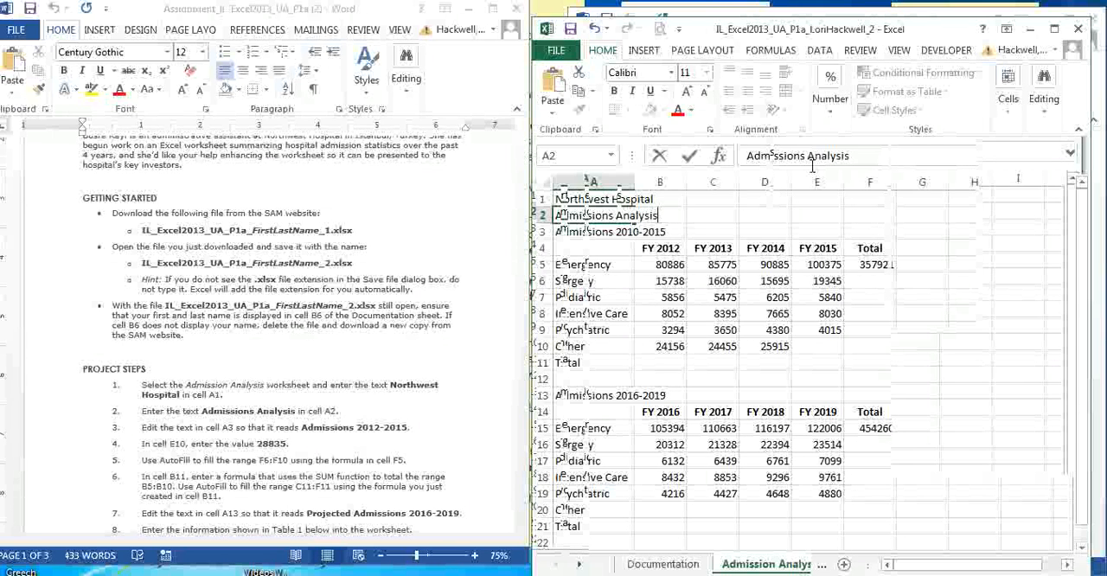
key("Return")
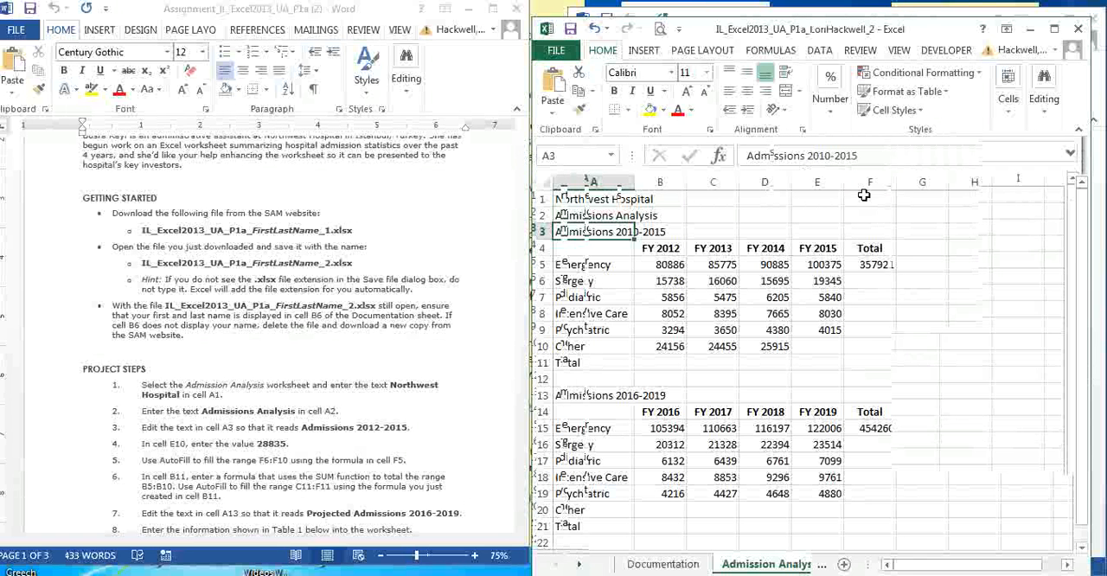
- Edit the text in cell A3 so it reads Admissions 2012-2015
left_click(827, 156)
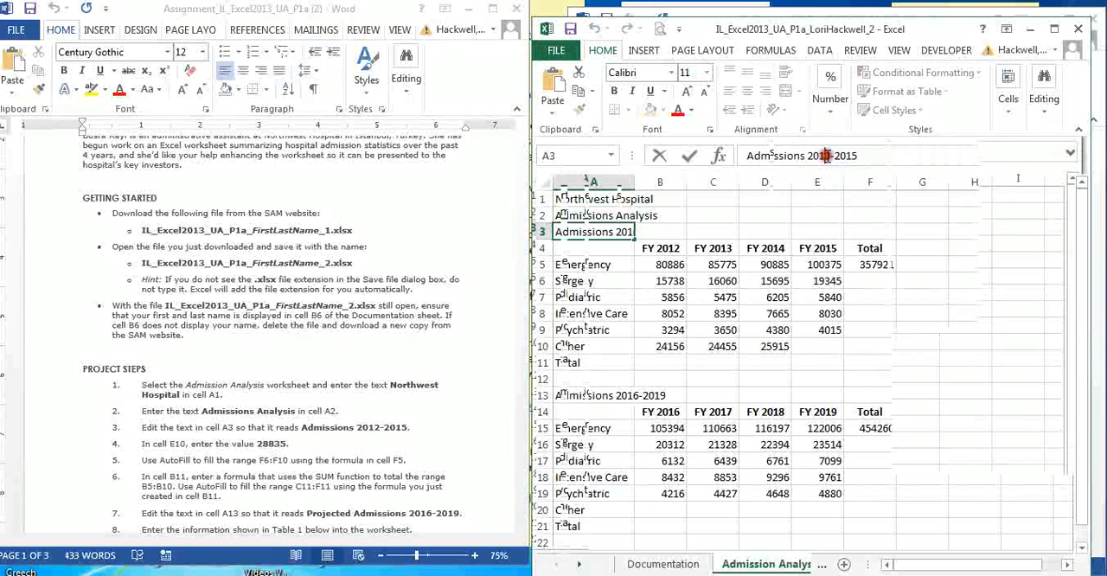
key("BackSpace")
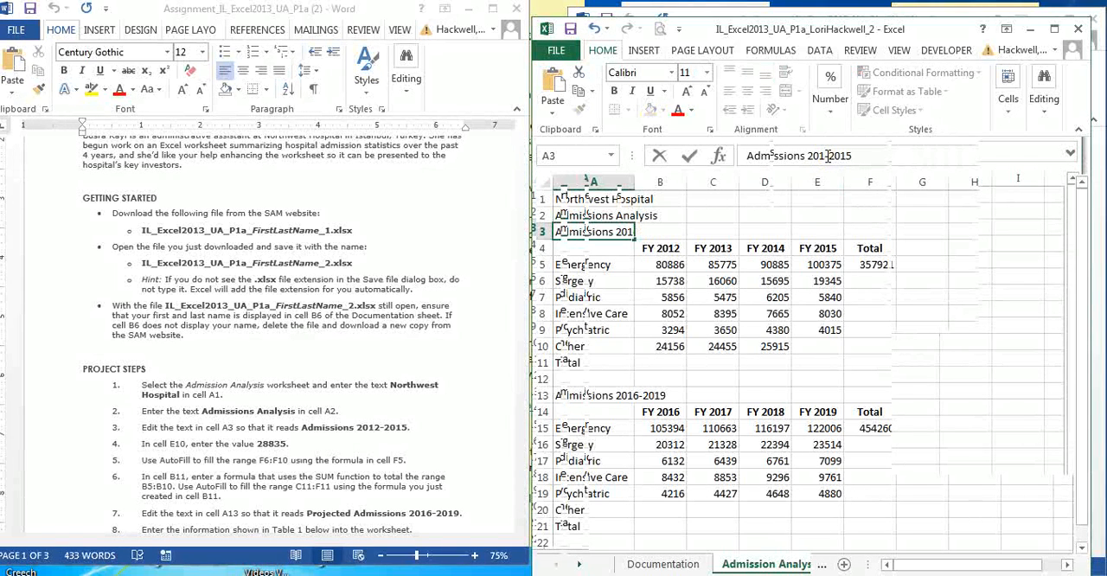
type("2")
key("Return")
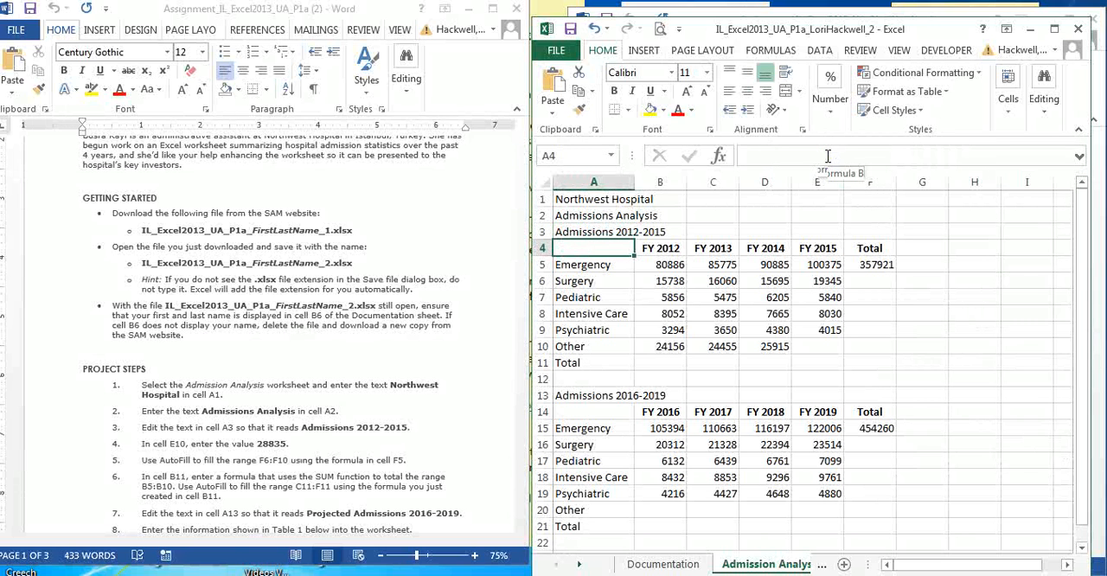
- Enter the value 28835 in cell E10 for the Other row under FY 2015
left_click(822, 346)
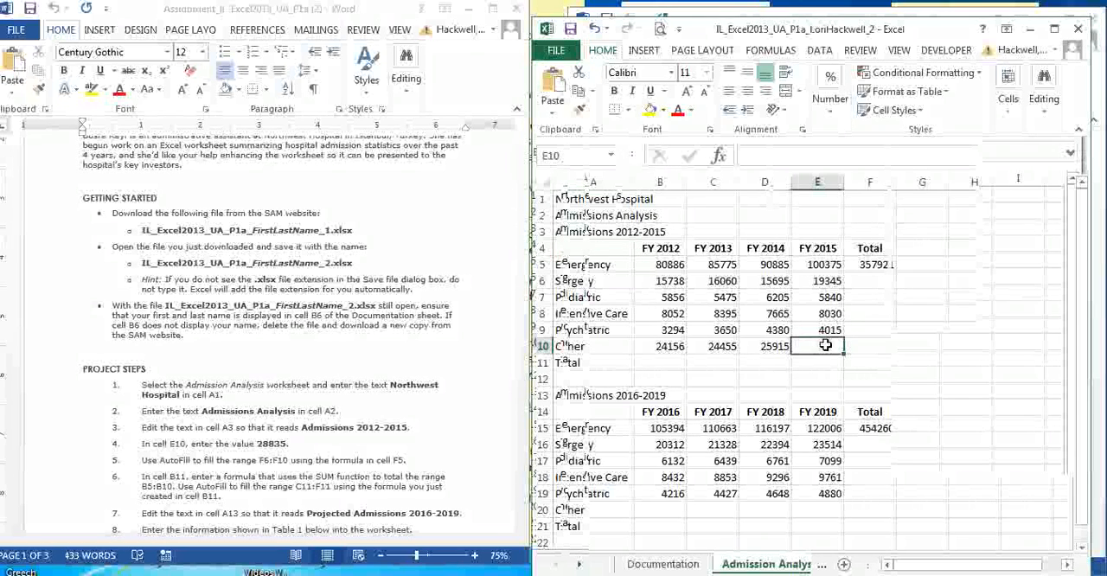
type("28")
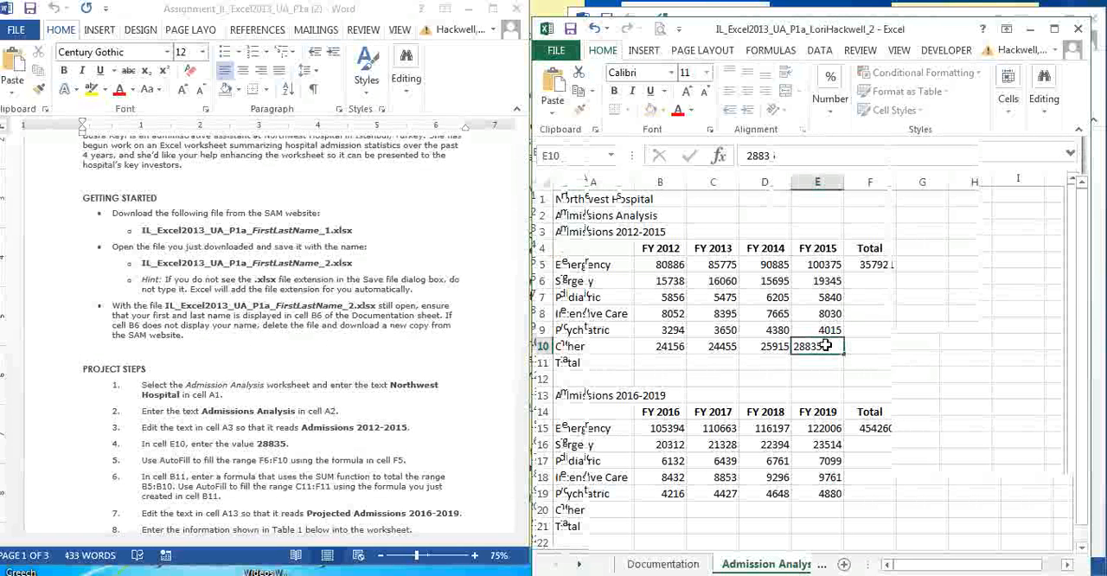
type("835")
key("Return")
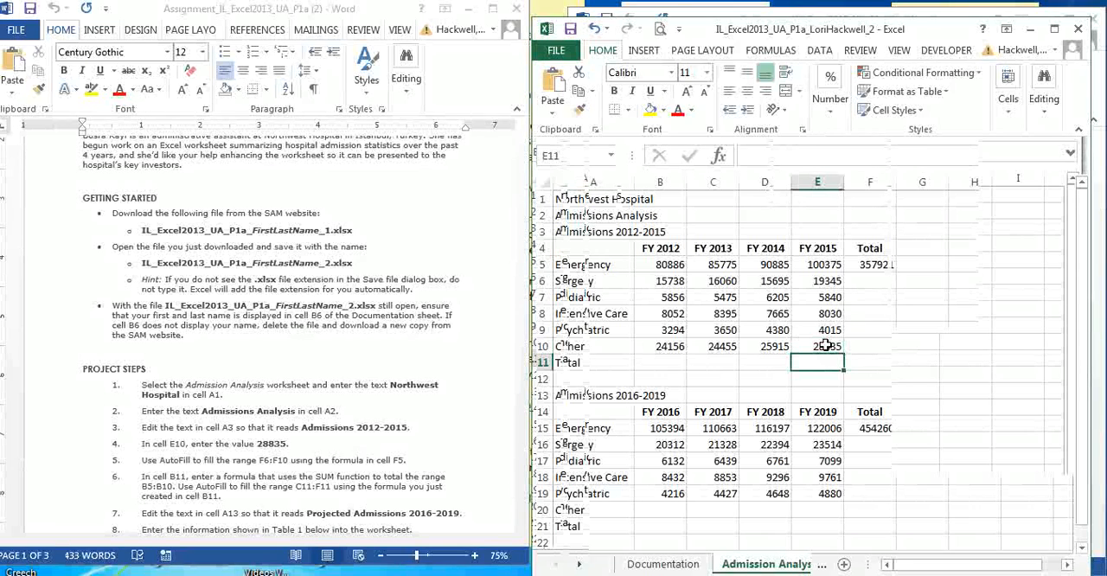
- AutoFill the range F6:F10 with the total formula from cell F5
left_click(863, 268)
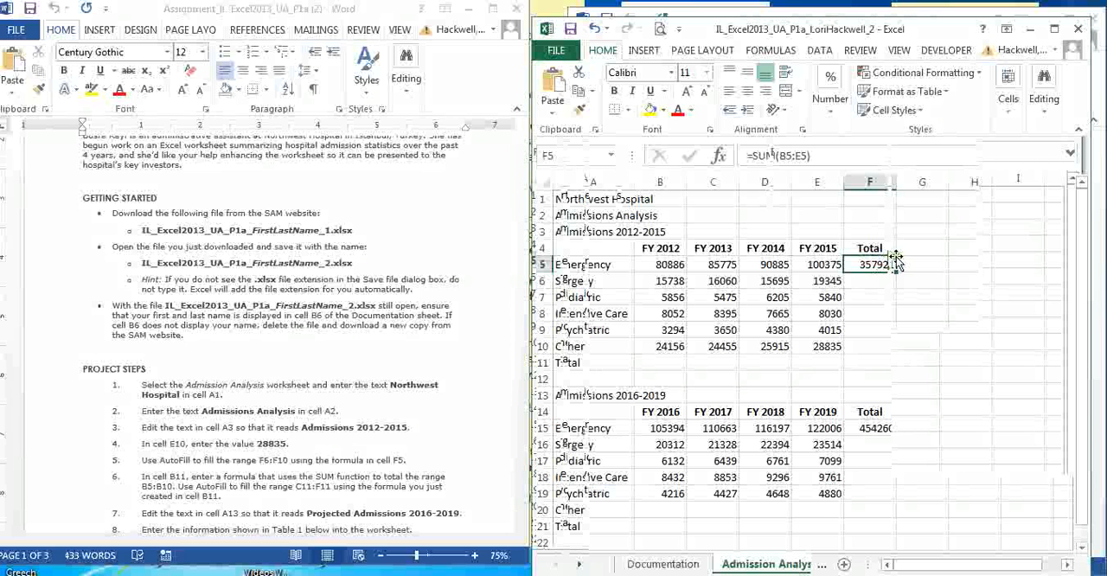
mouse_move(889, 259)
left_mouse_down()
mouse_move(903, 257)
mouse_move(884, 265)
left_mouse_up()
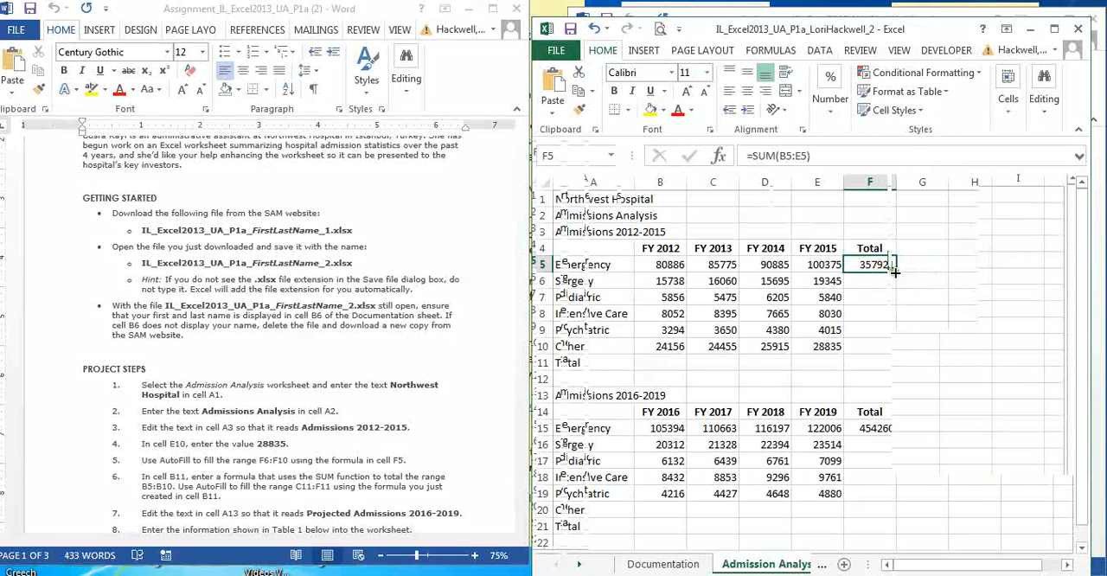
left_click_drag(895, 274, 901, 347)
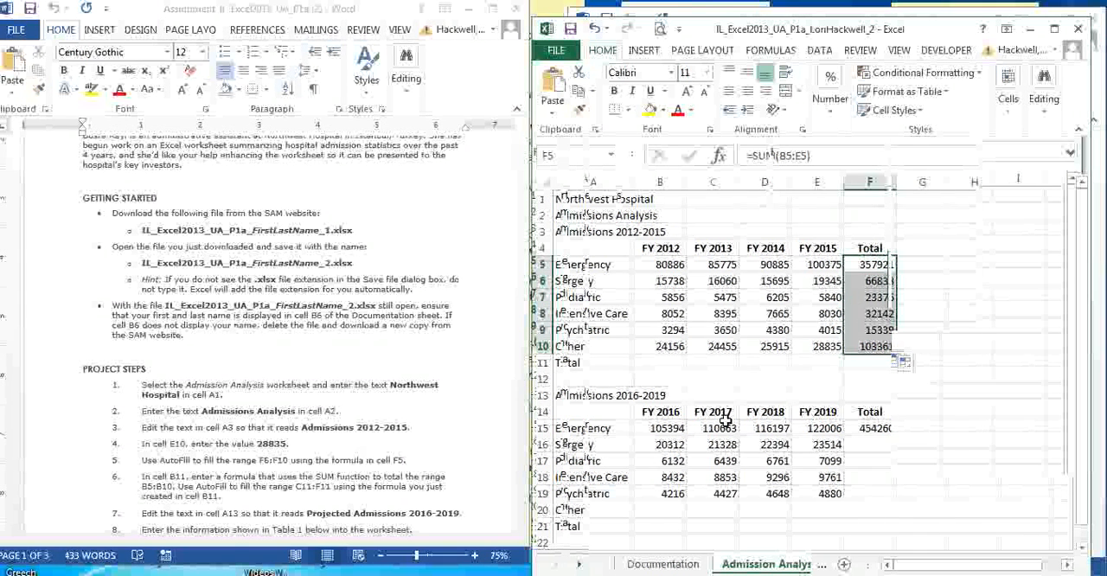
- Total B5:B10 with the SUM function in cell B11 and AutoFill the formula across C11:F11
left_click(676, 362)
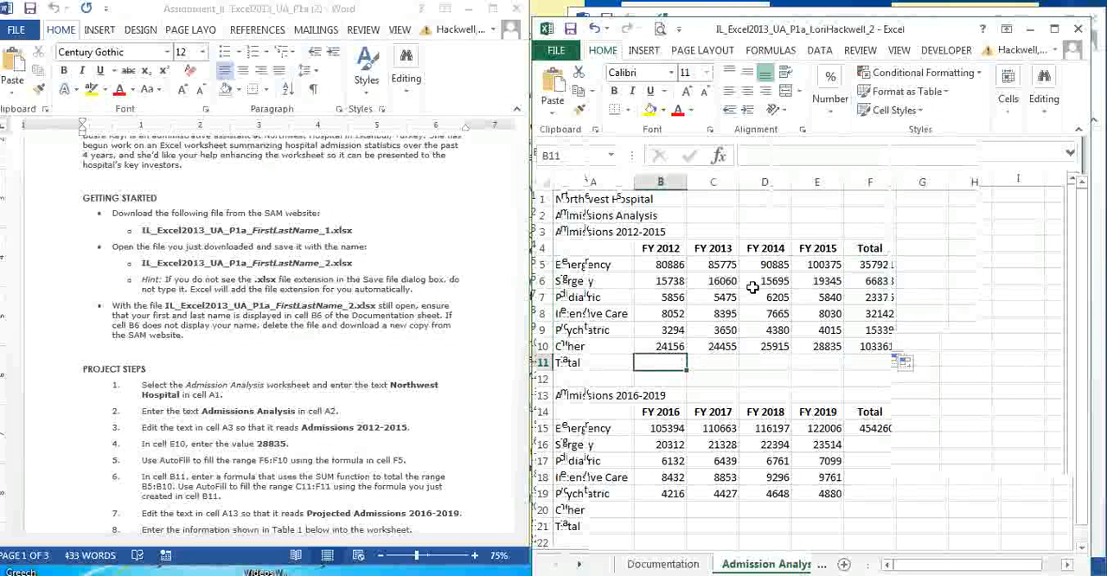
left_click(1056, 30)
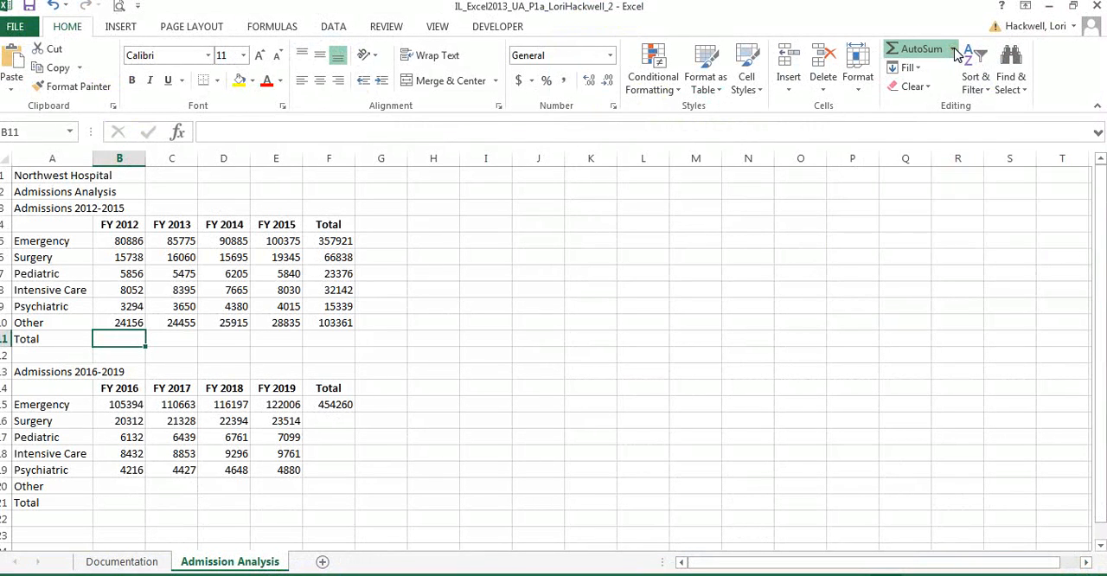
left_click(924, 50)
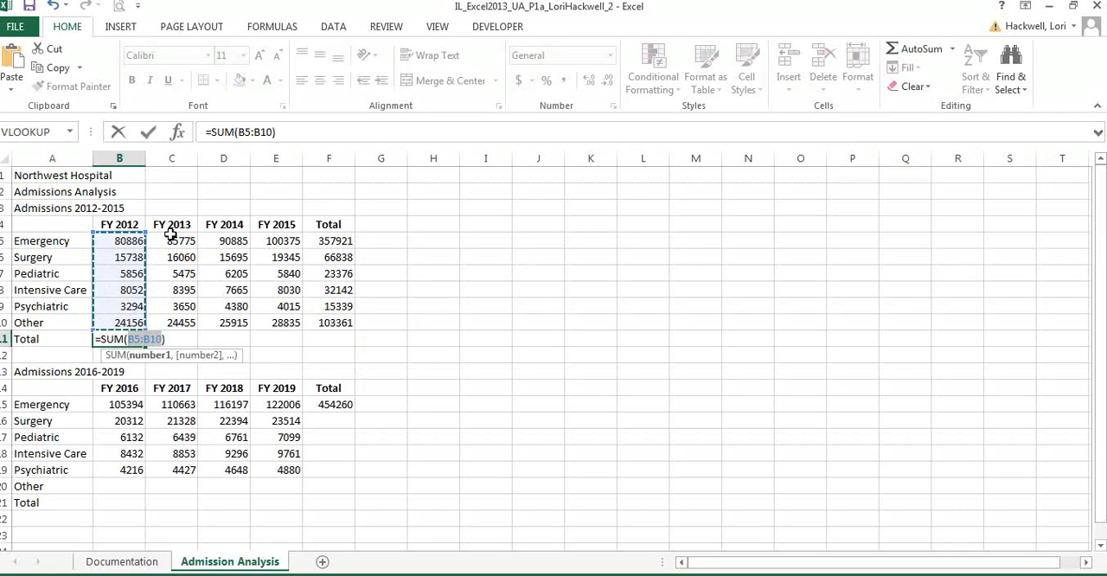
left_click(149, 132)
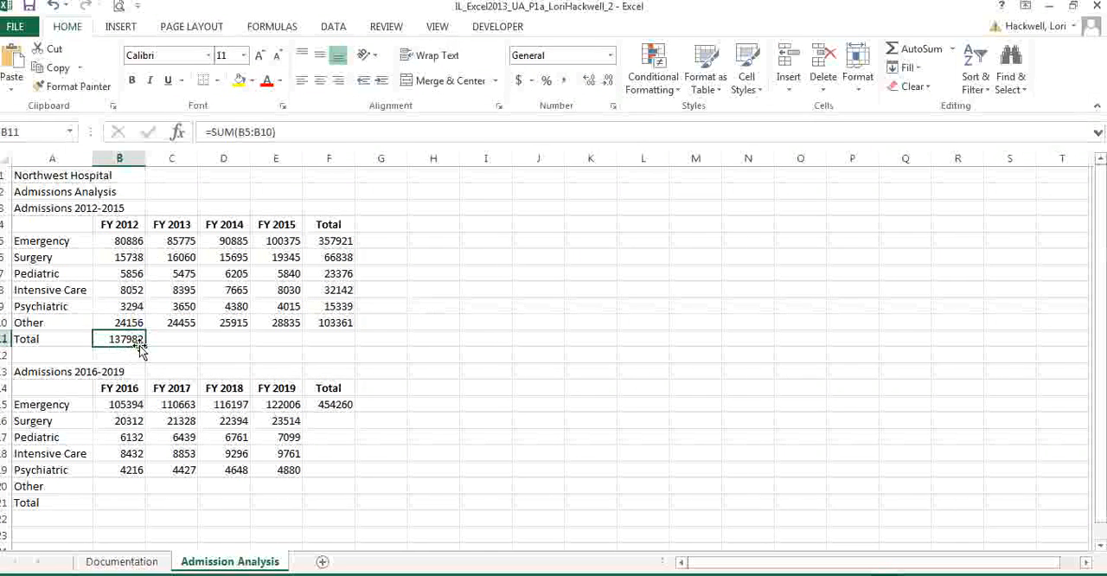
left_click_drag(144, 348, 335, 339)
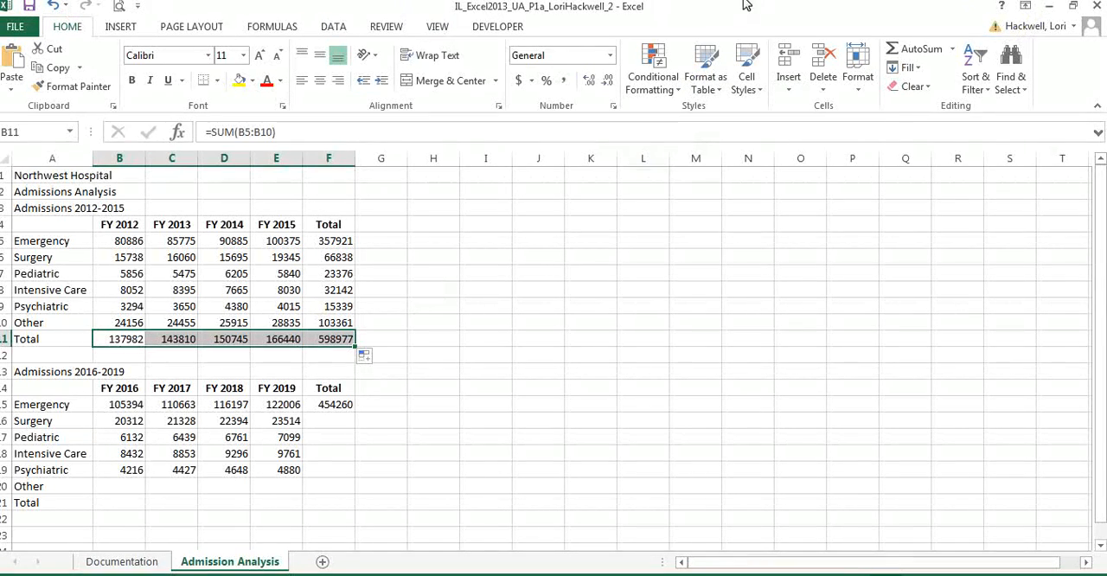
left_click(1073, 6)
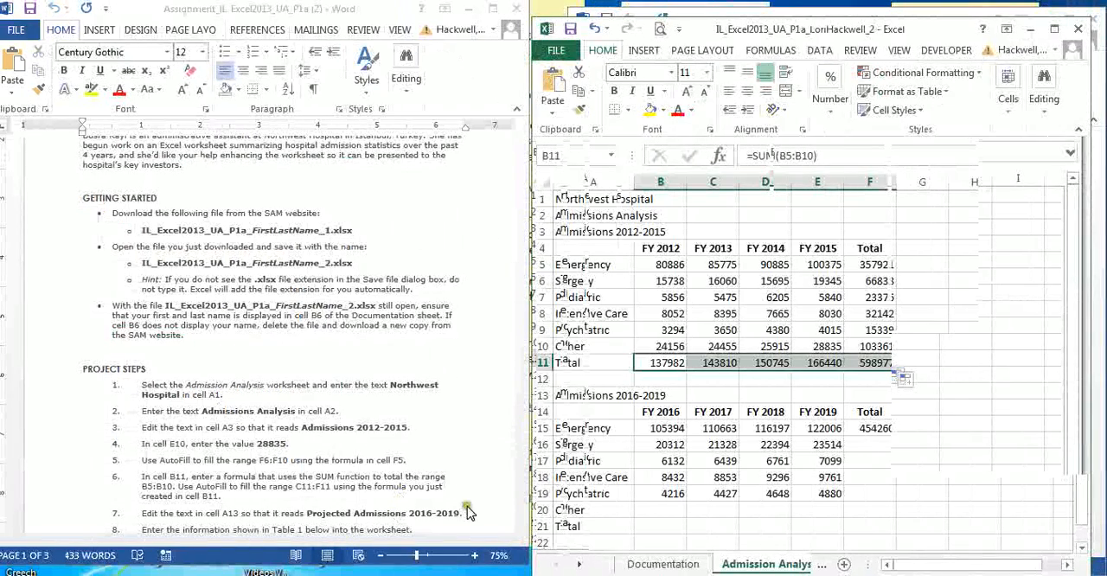
- Edit the text in cell A13 to read Projected Admissions 2016-2019 and save the workbook
left_click(594, 396)
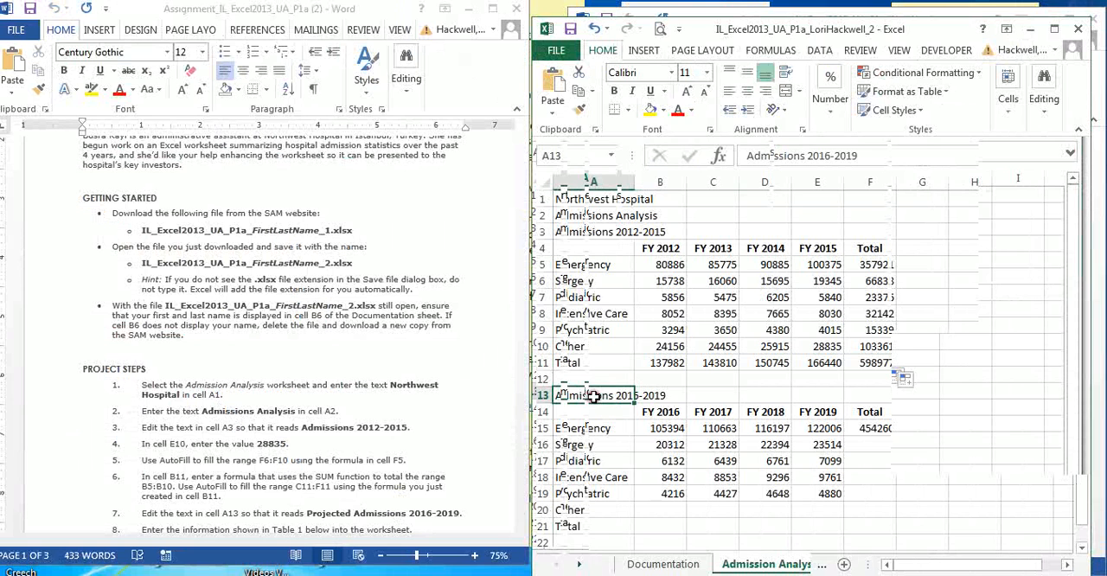
left_click(743, 155)
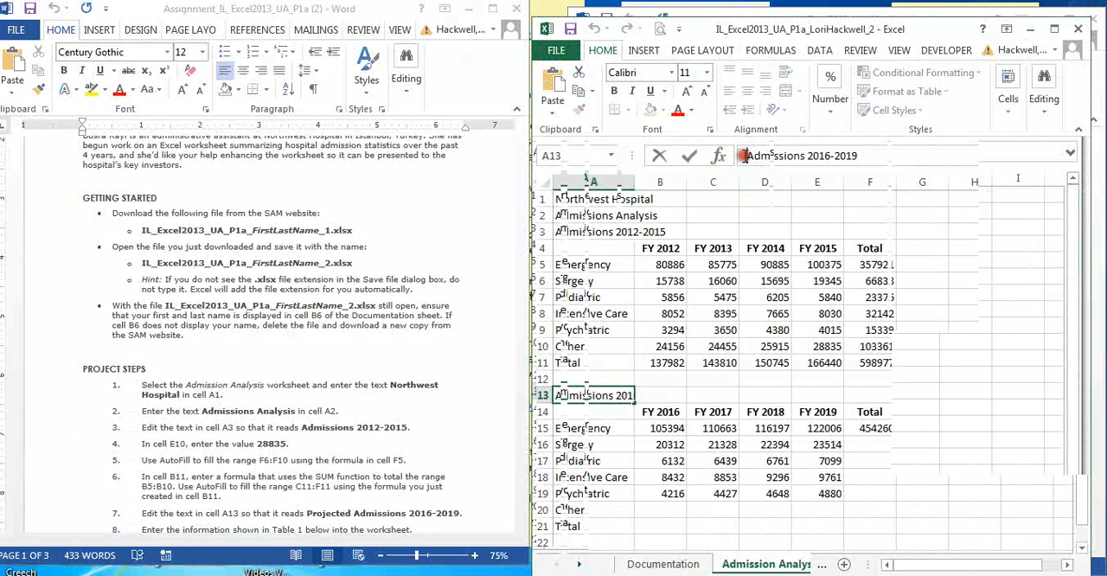
type("Projec")
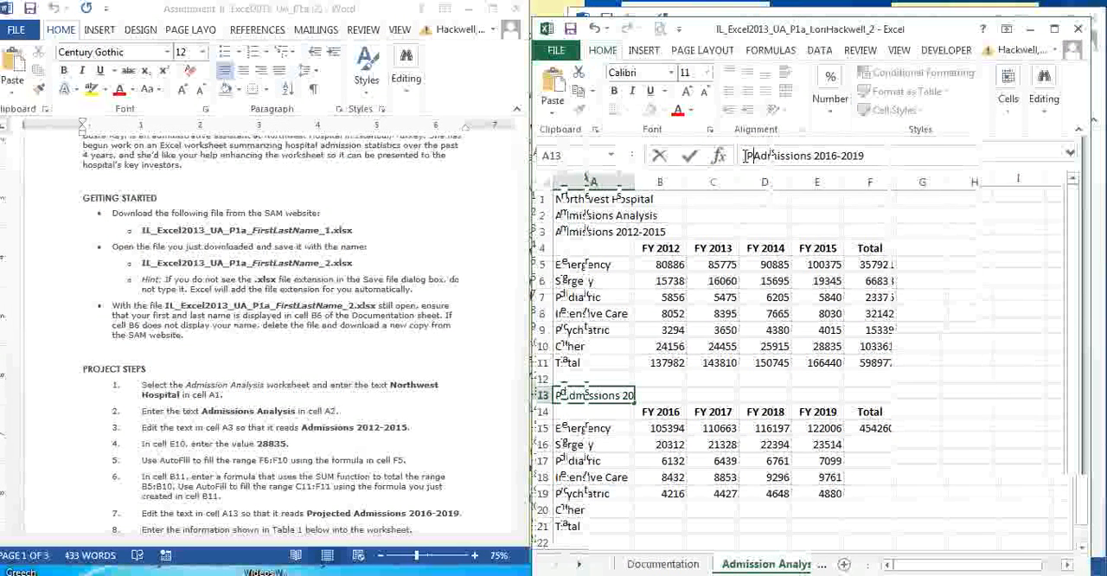
type("ted")
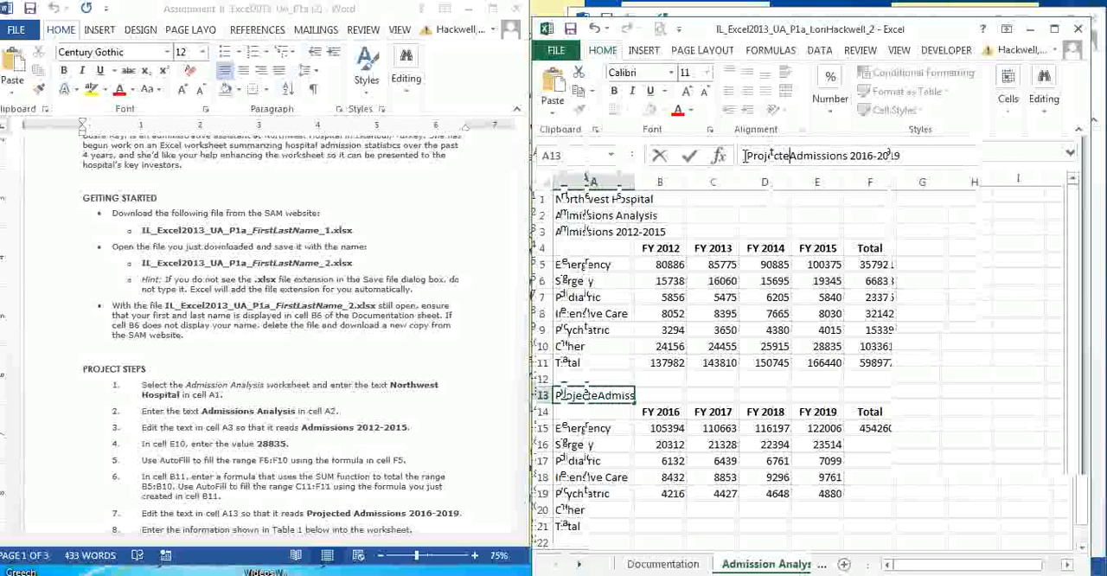
left_click(571, 28)
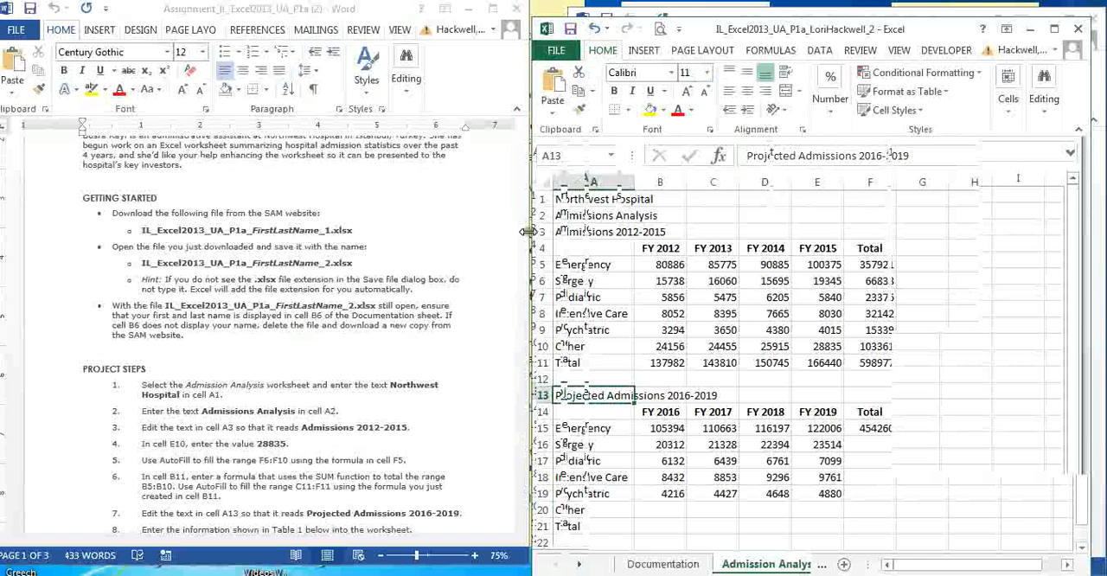
- Enter the Table 1 values 30277, 31791, 33380 and 35049 in cells B20 through E20 of the Other row
left_click_drag(521, 239, 532, 344)
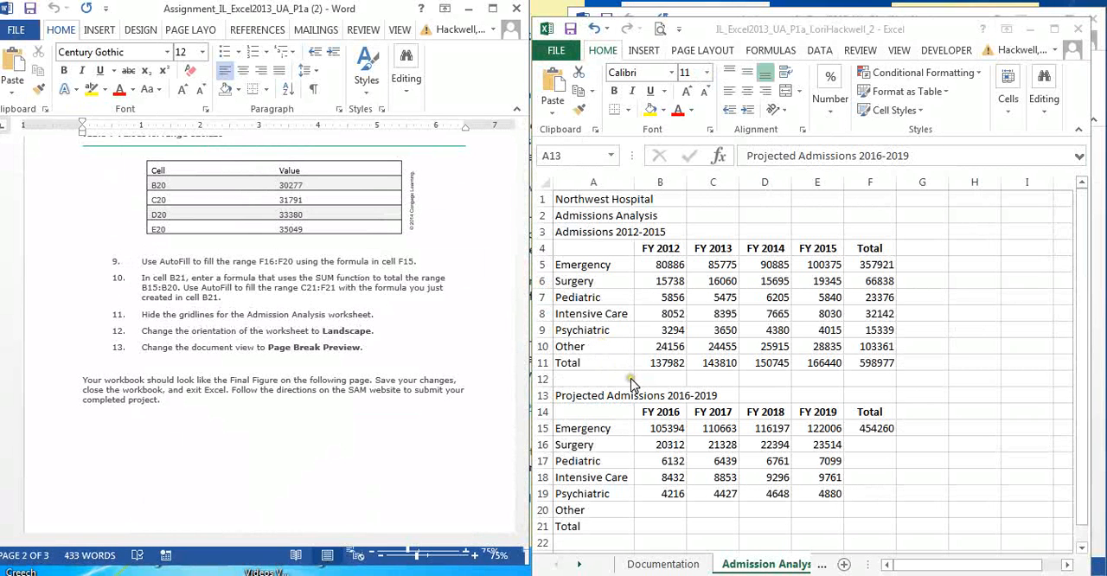
key("F2")
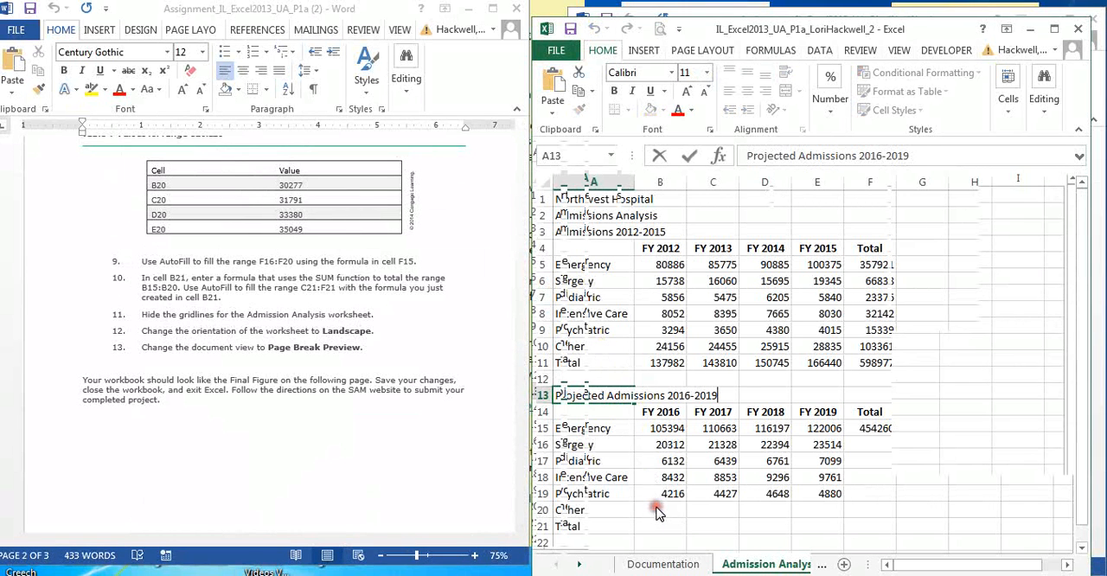
left_click(657, 511)
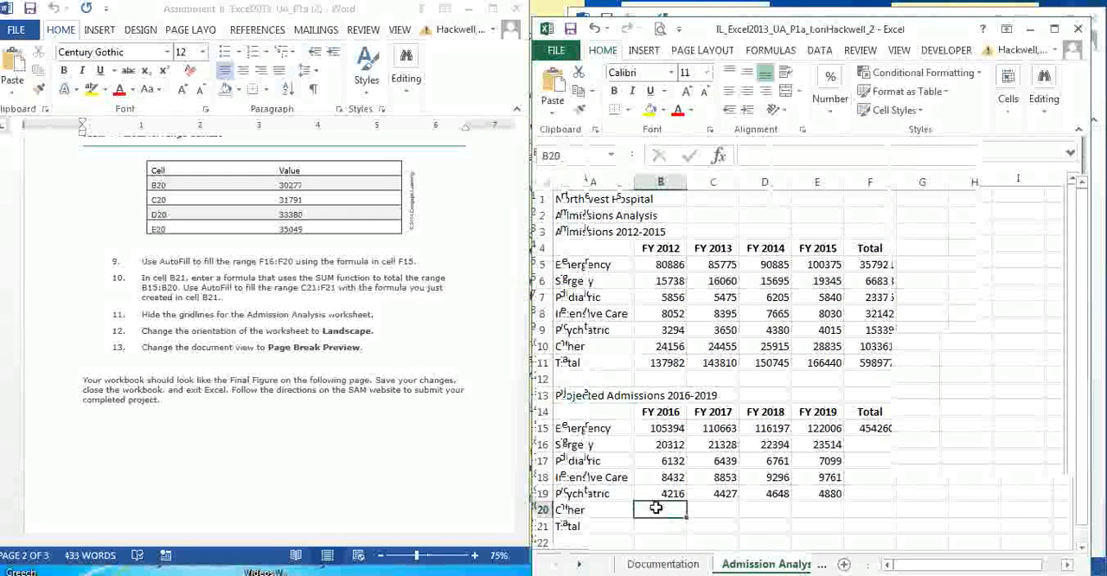
type("302")
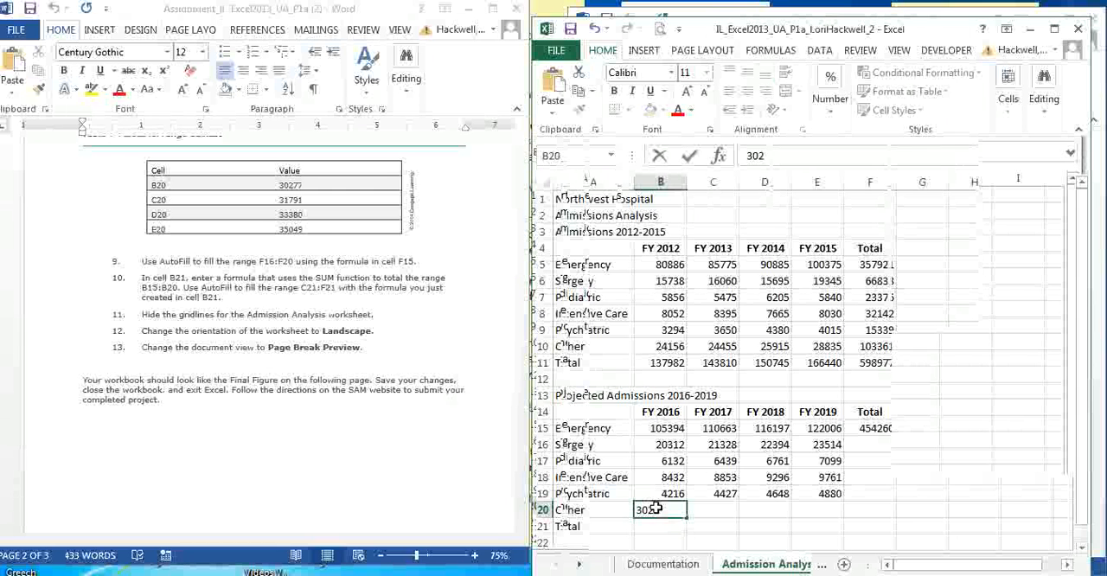
type("77")
key("Tab")
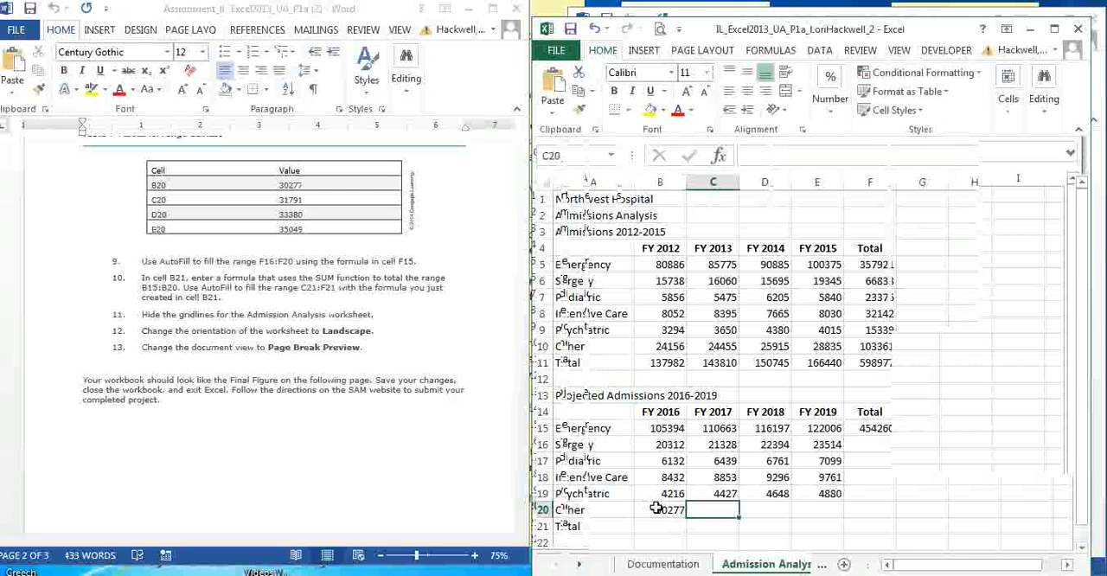
type("3")
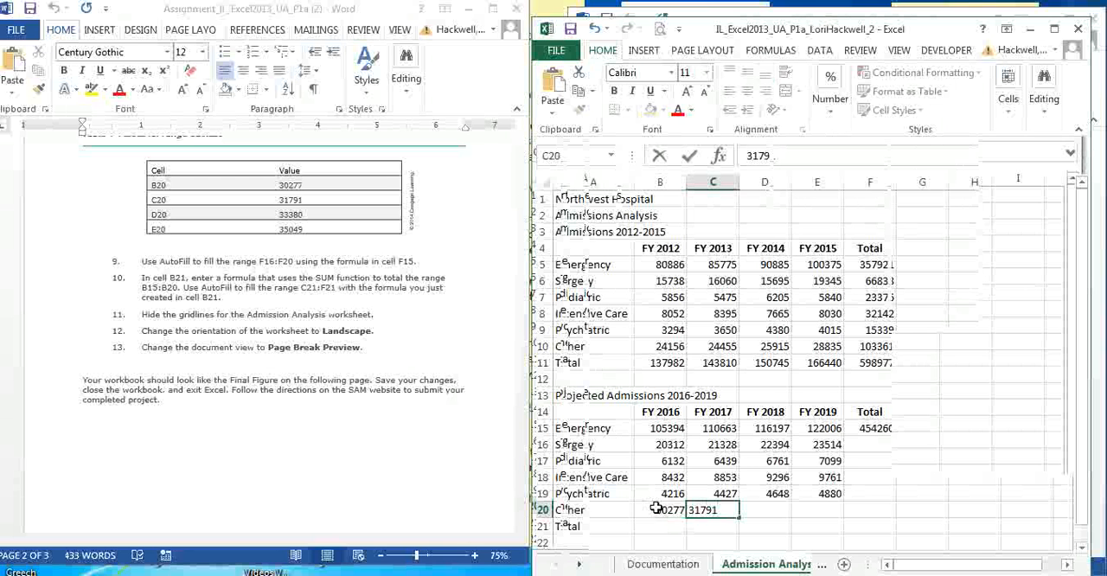
type("1791")
key("Tab")
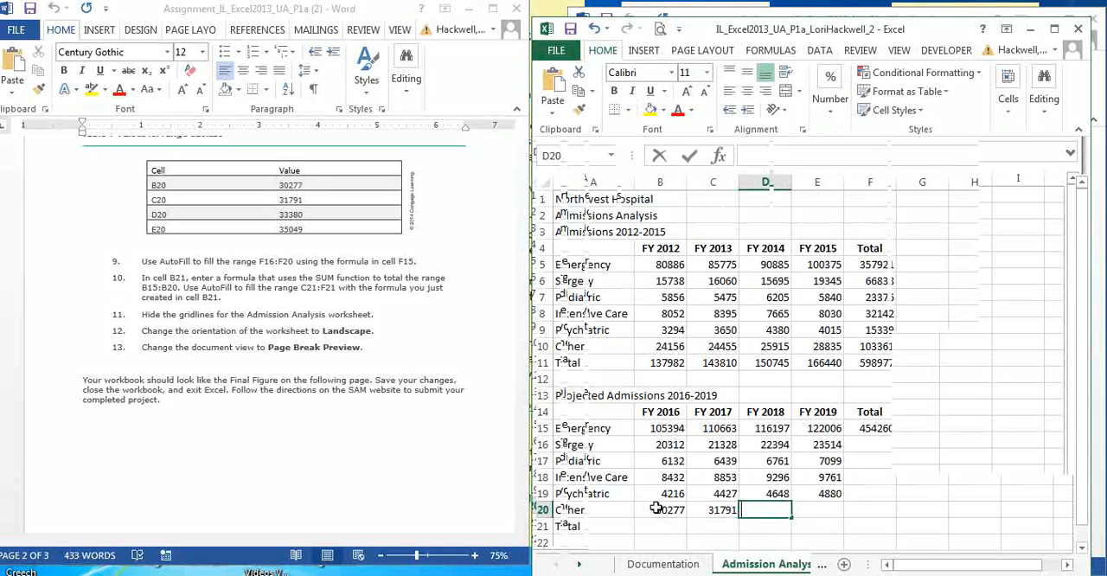
type("333")
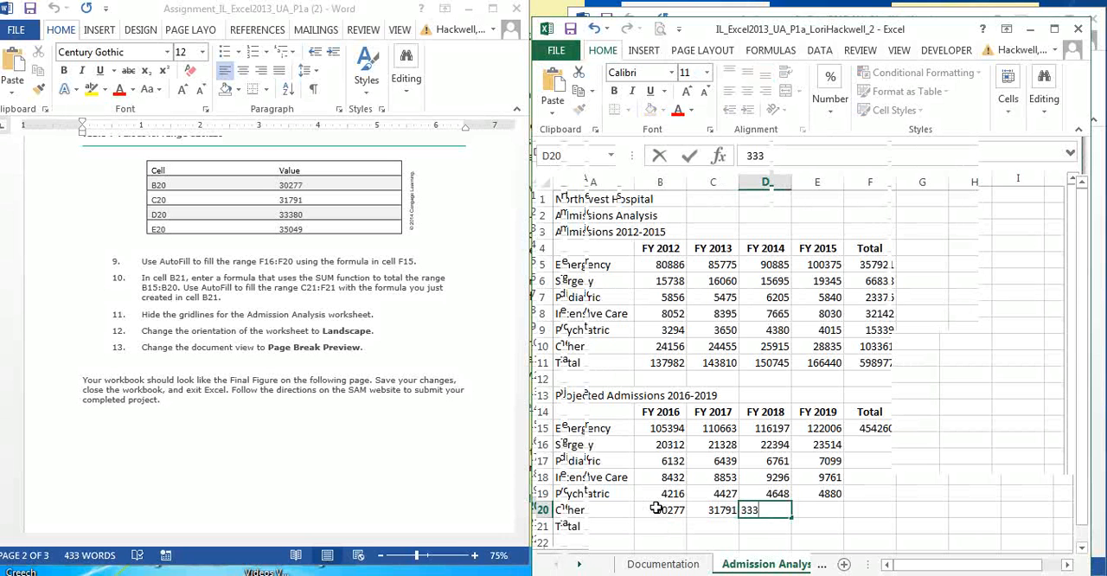
type("80")
key("Tab")
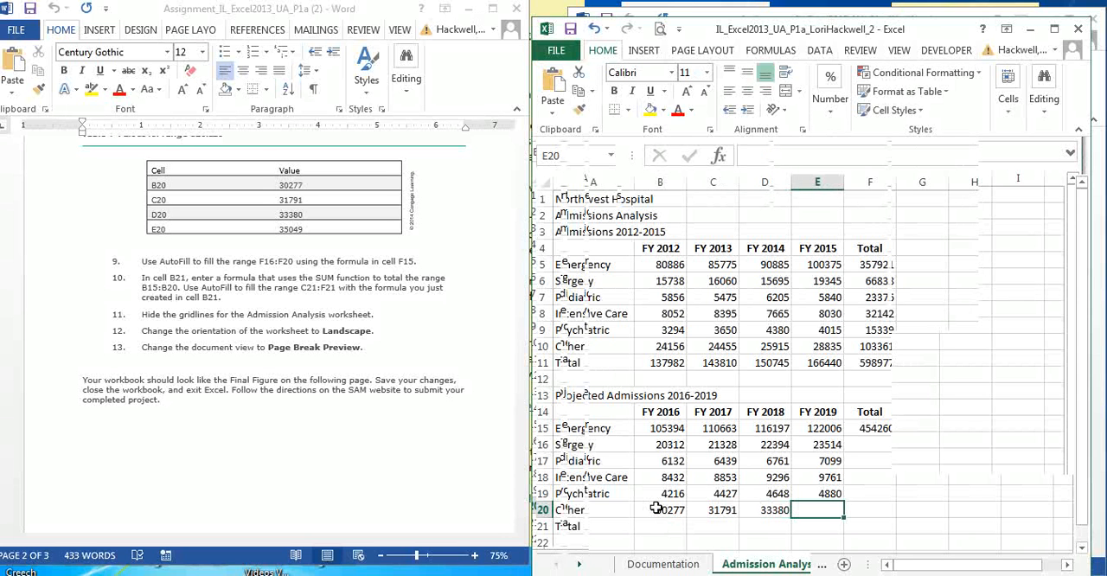
type("35049")
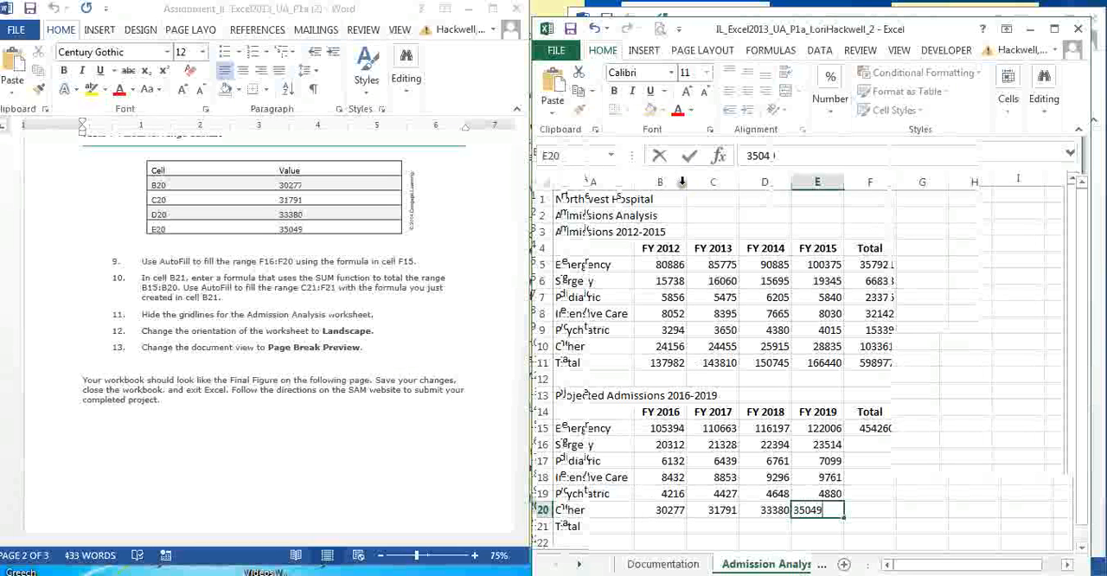
left_click(690, 155)
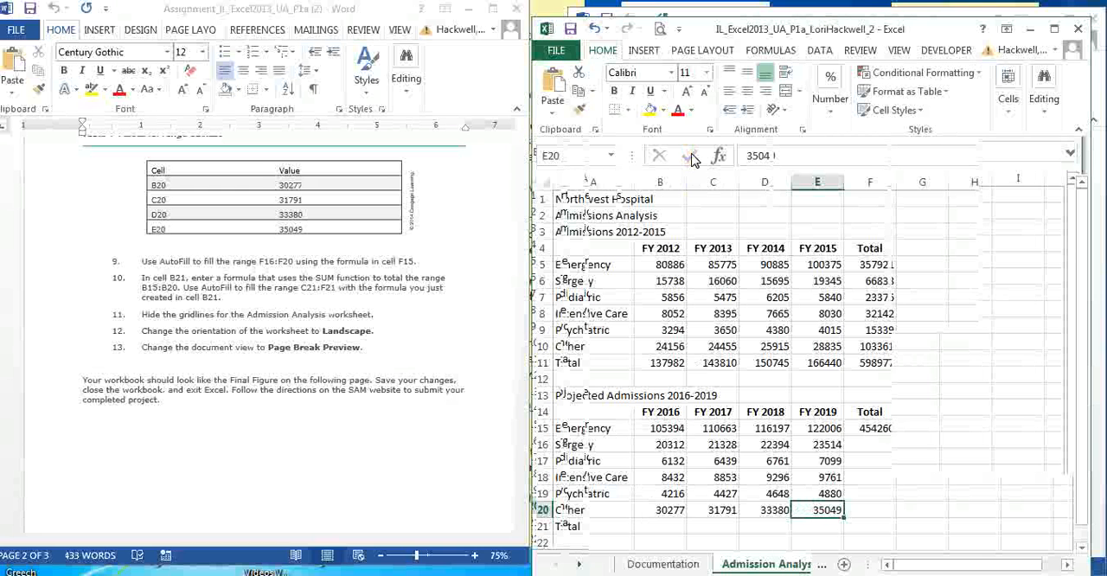
- AutoFill the total formula from cell F15 down through cell F21
left_click(879, 428)
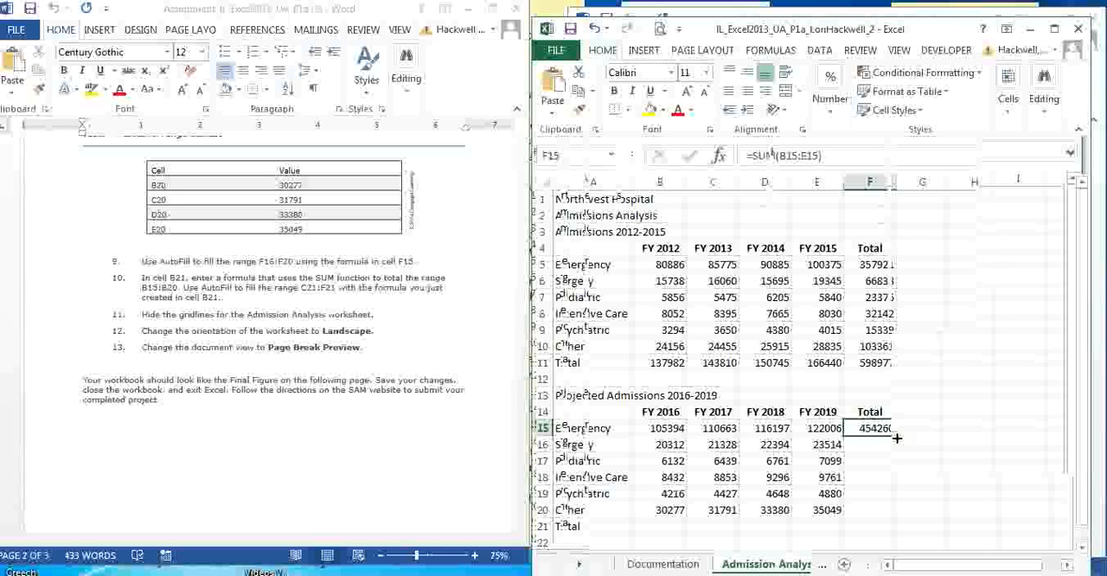
left_click_drag(896, 436, 899, 517)
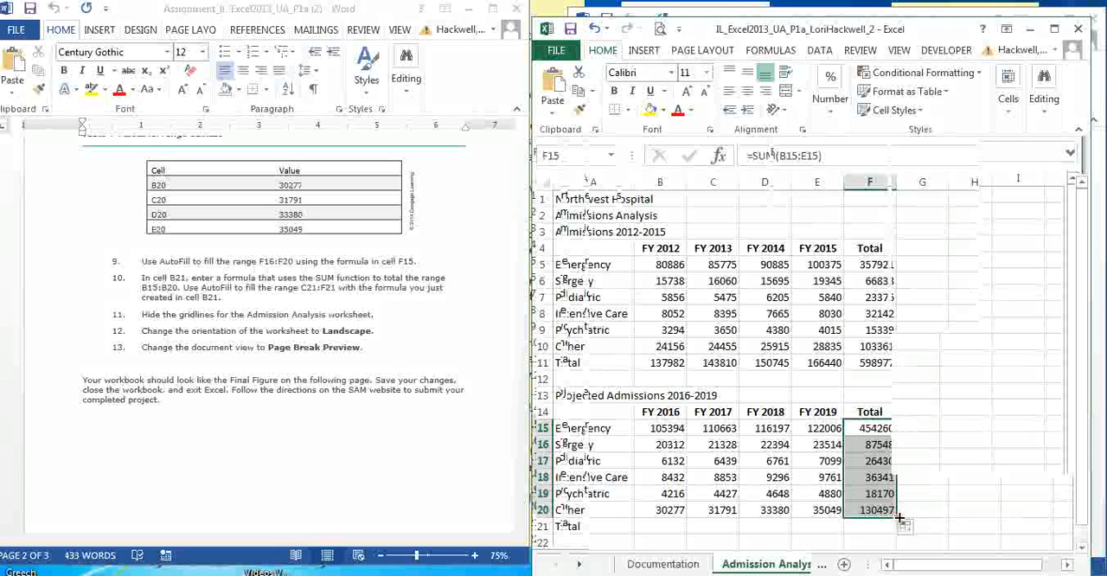
left_click_drag(898, 517, 897, 529)
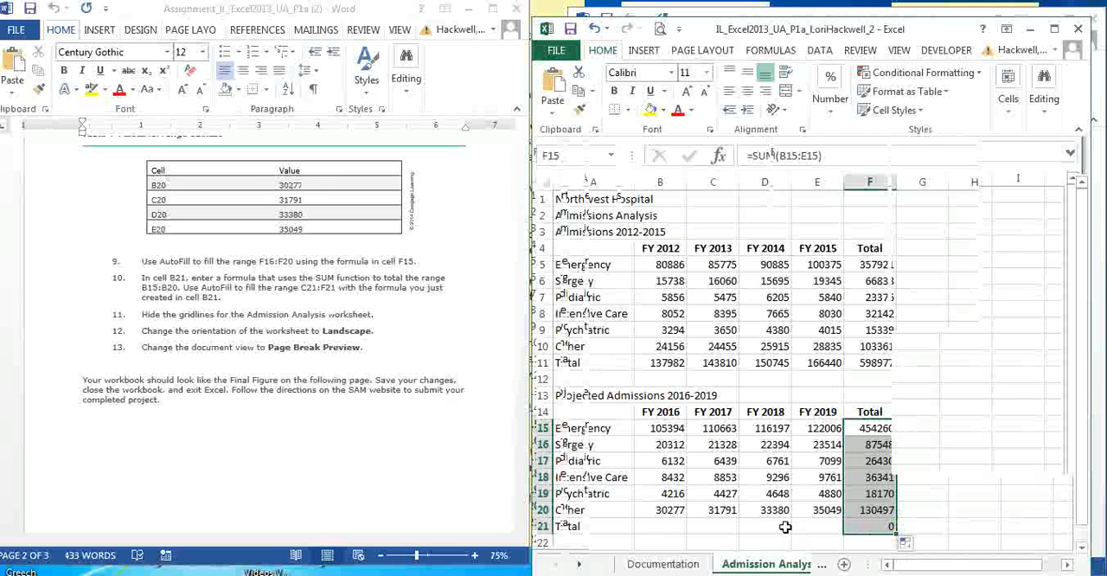
- Total B15:B20 with the SUM function in cell B21 and AutoFill the formula across C21:E21
left_click(664, 528)
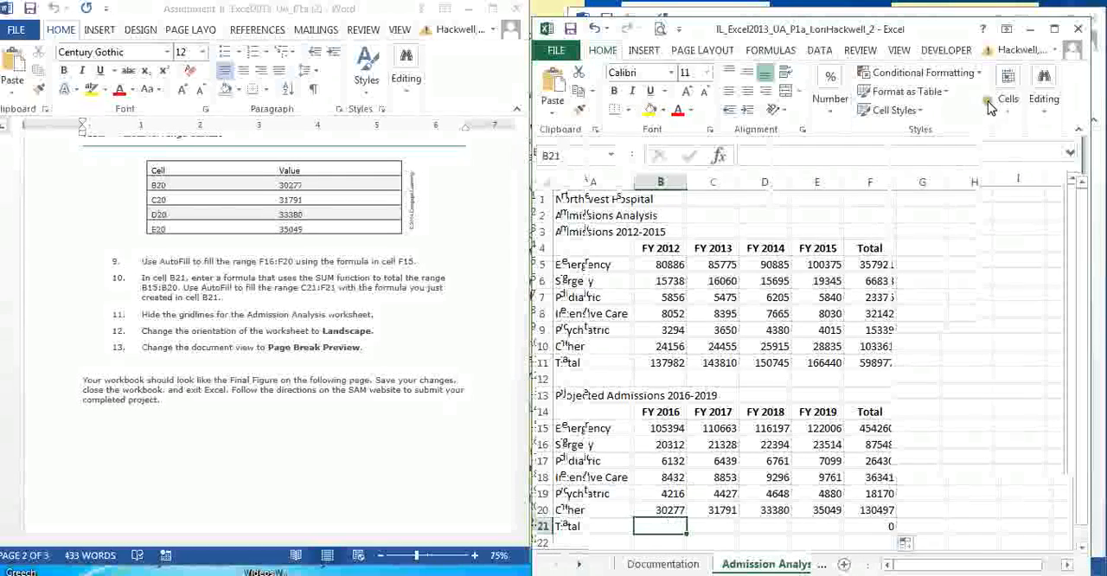
left_click(1051, 29)
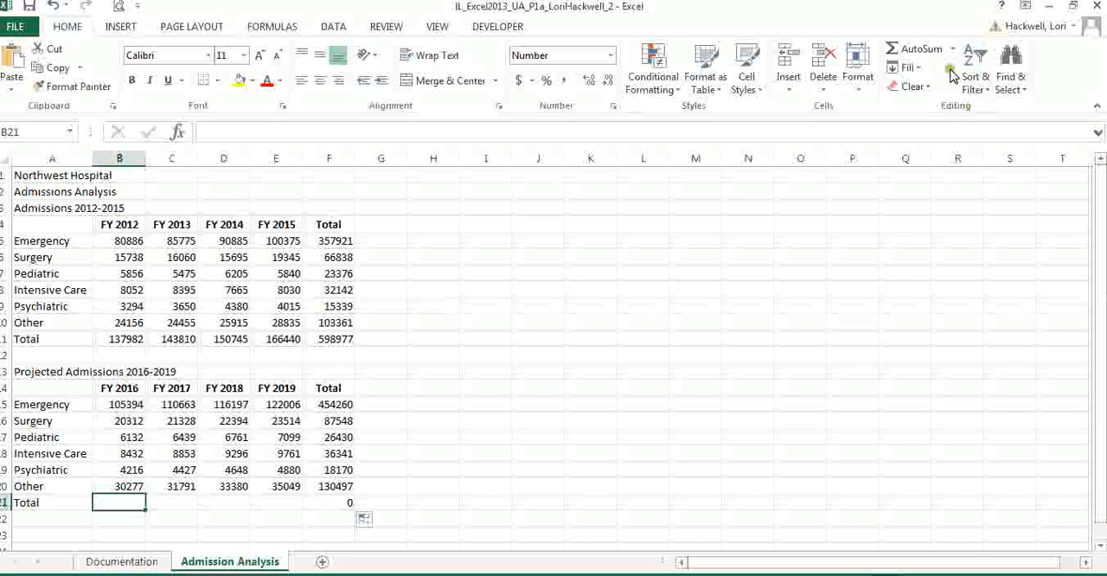
left_click(915, 59)
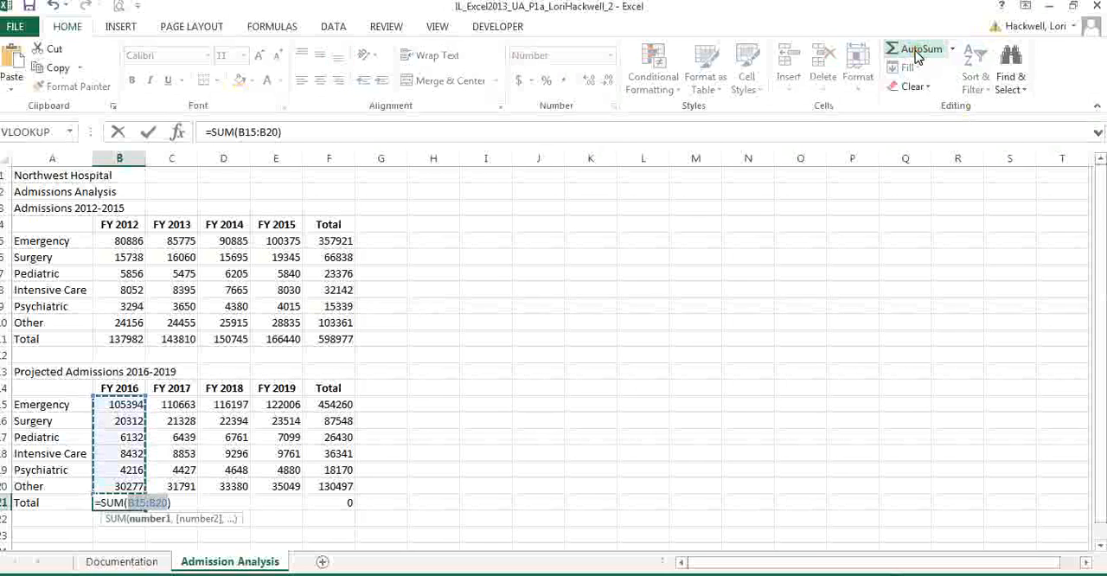
left_click(149, 134)
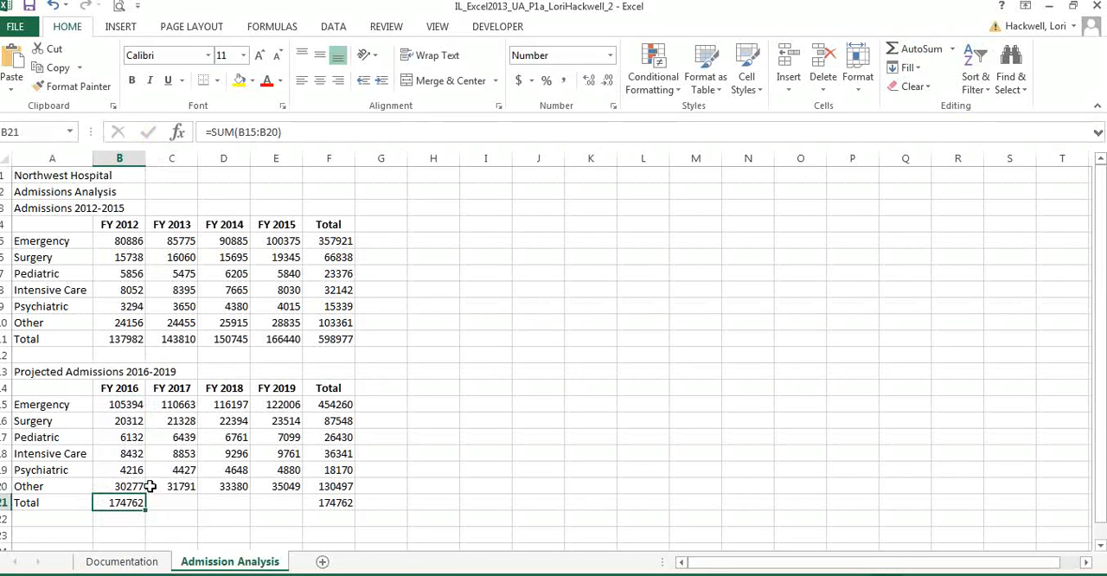
left_click_drag(145, 511, 301, 505)
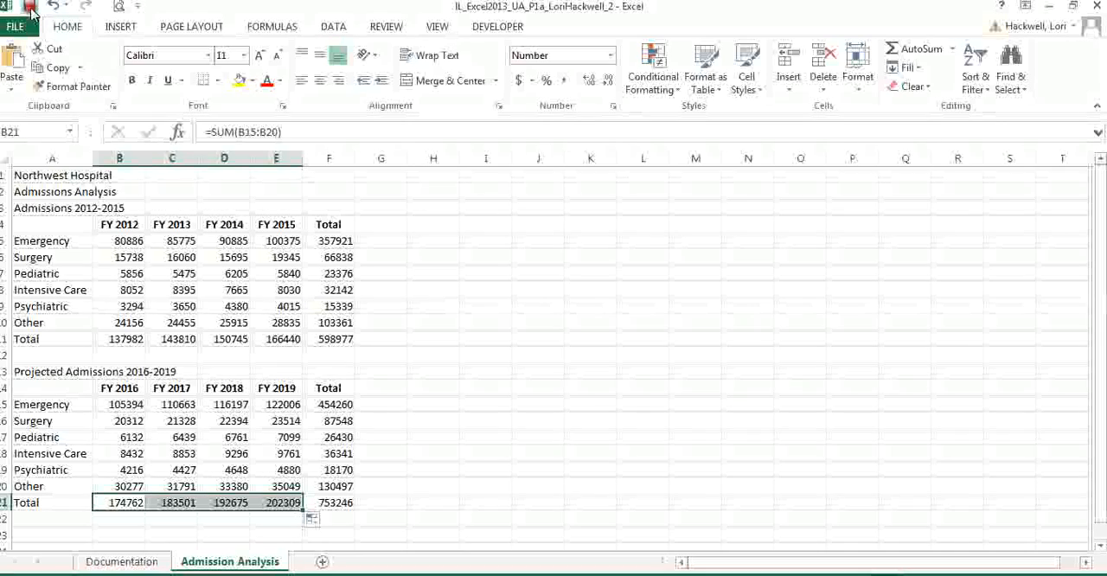
- Hide the gridlines on the Admission Analysis worksheet as instruction 11 asks and save the workbook
left_click(1073, 8)
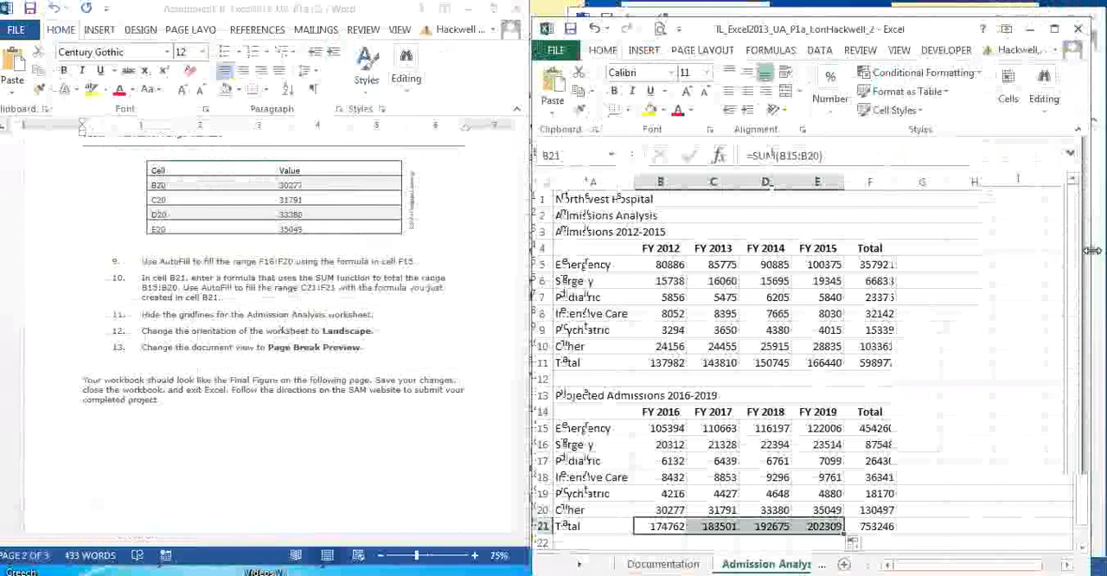
left_click_drag(1088, 262, 1088, 301)
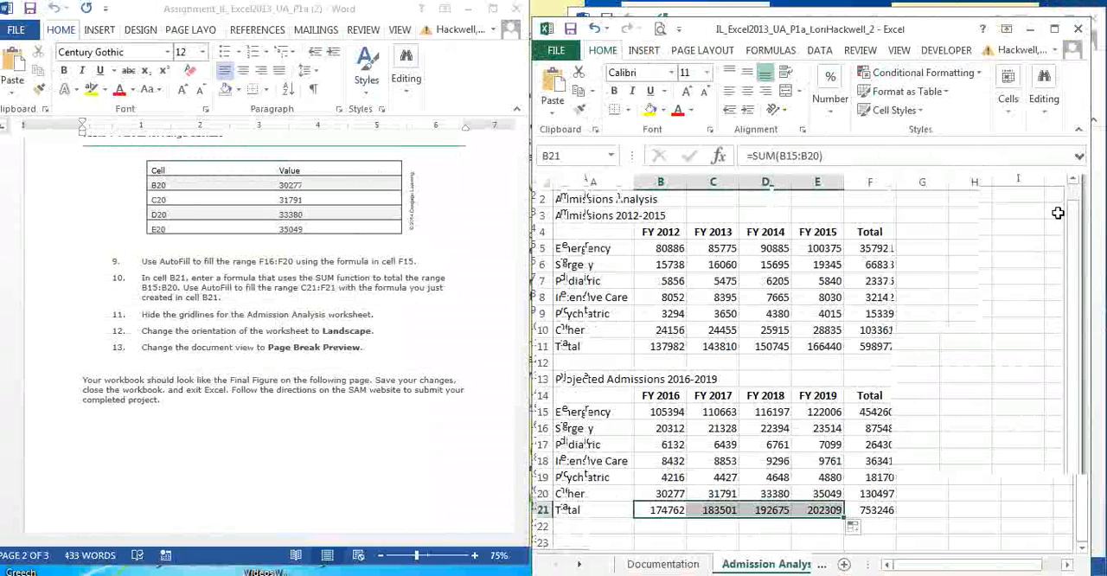
left_click(1053, 31)
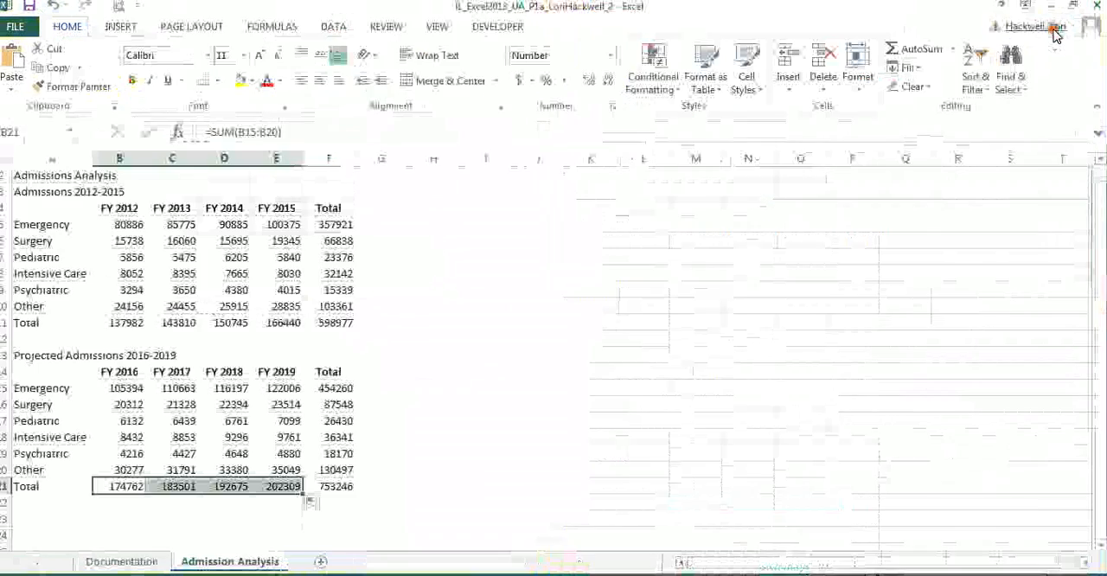
left_click(435, 26)
left_click(175, 57)
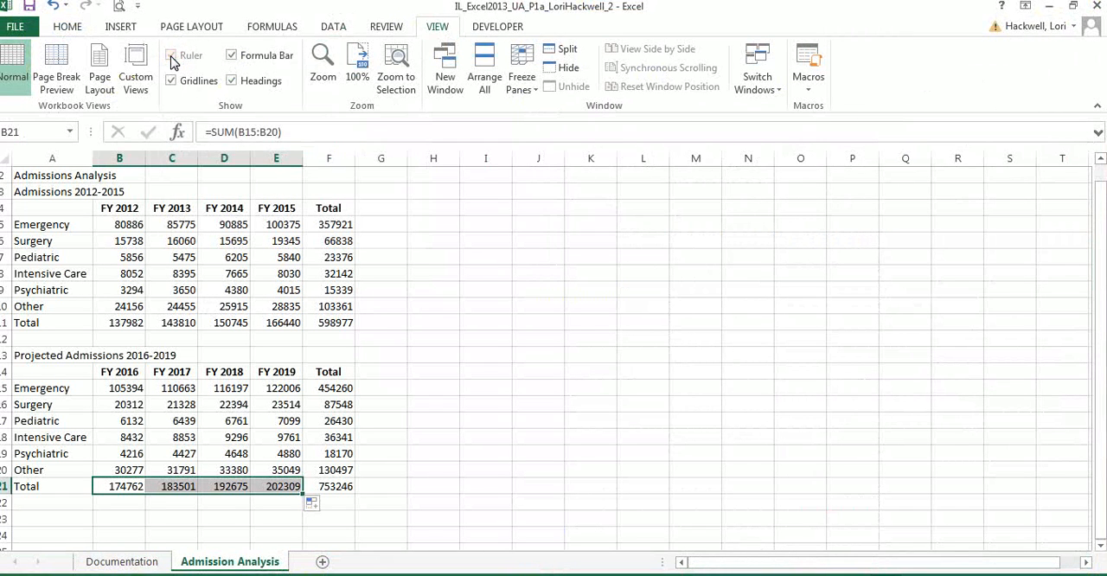
left_click(171, 80)
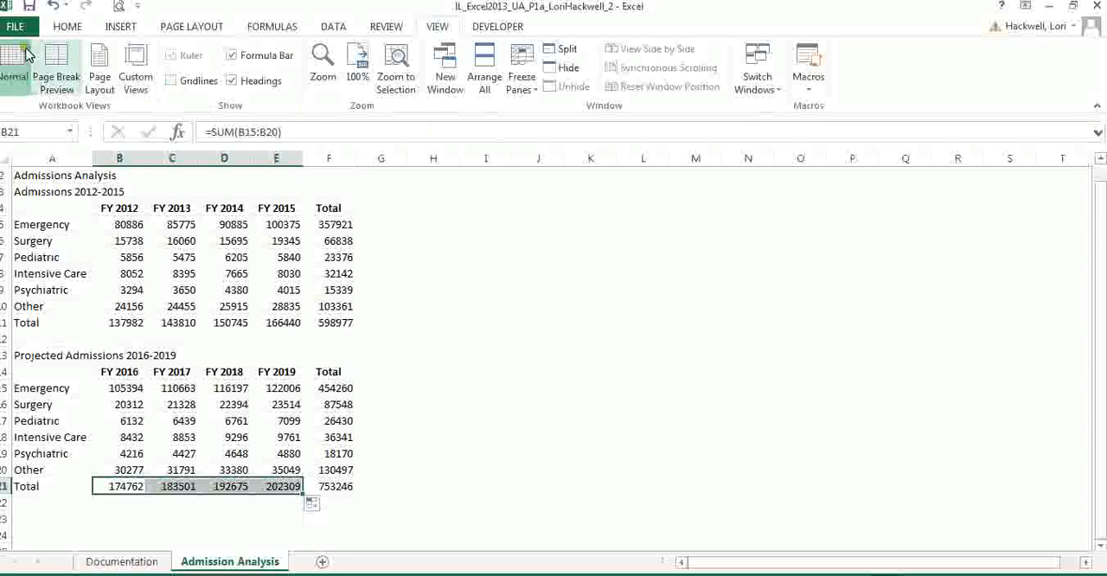
left_click(29, 7)
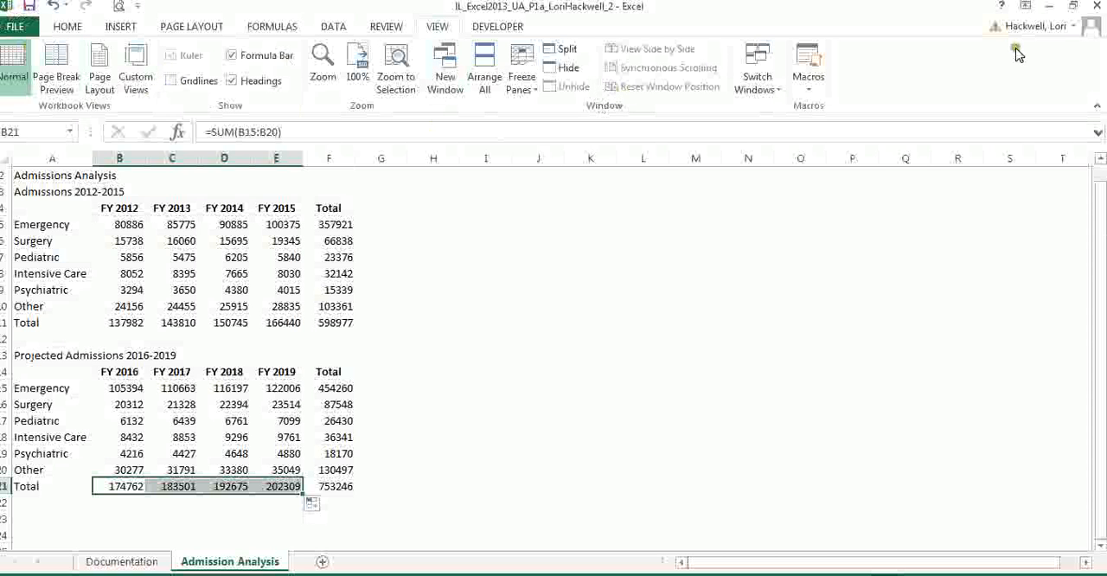
- Change the page orientation of the Admission Analysis worksheet to Landscape, following instruction 12
left_click(1072, 6)
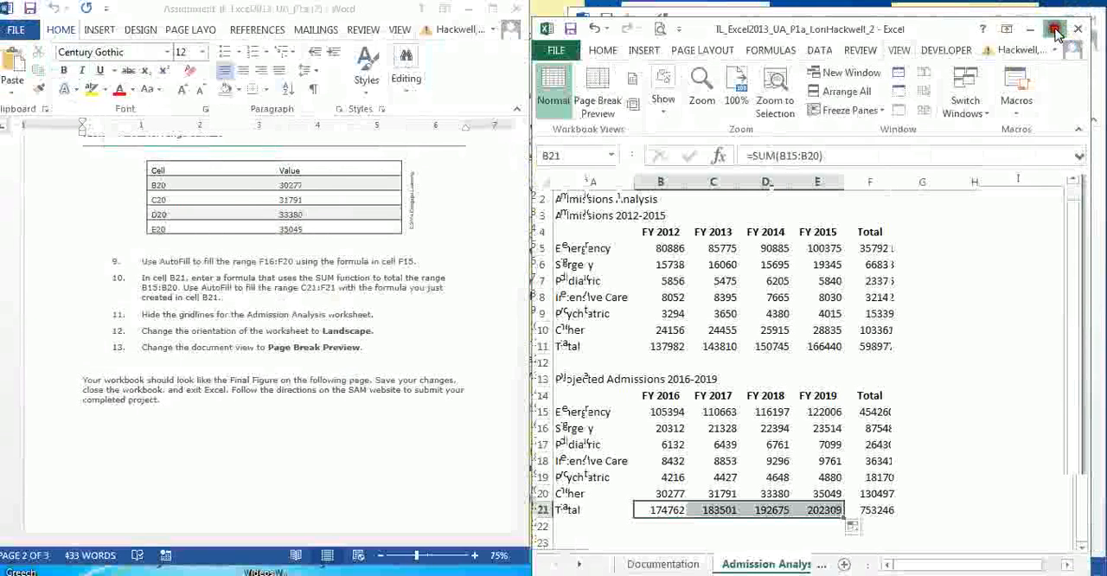
left_click(1057, 32)
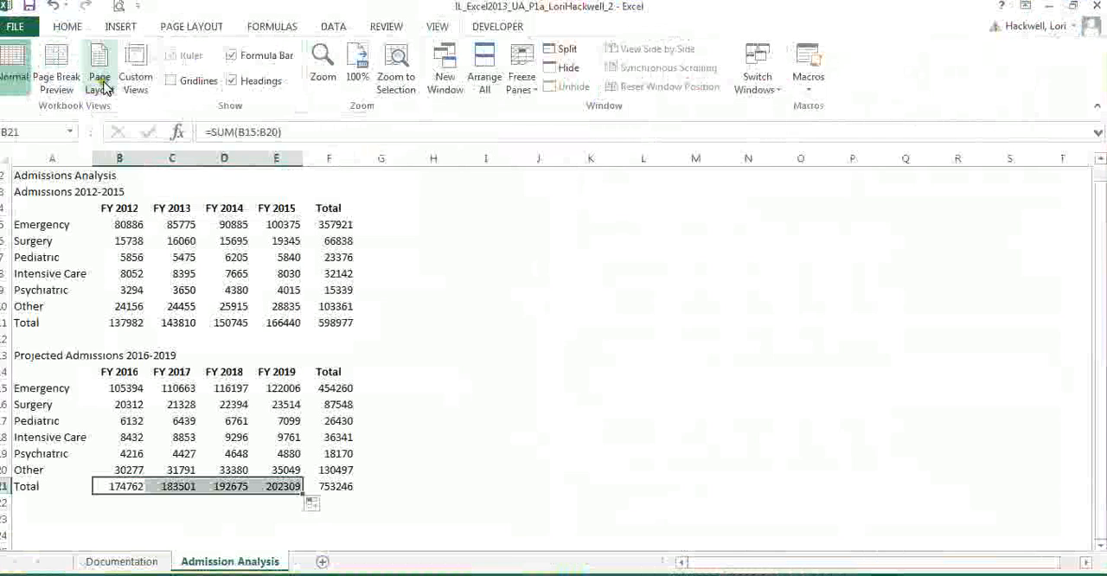
left_click(193, 27)
left_click(169, 76)
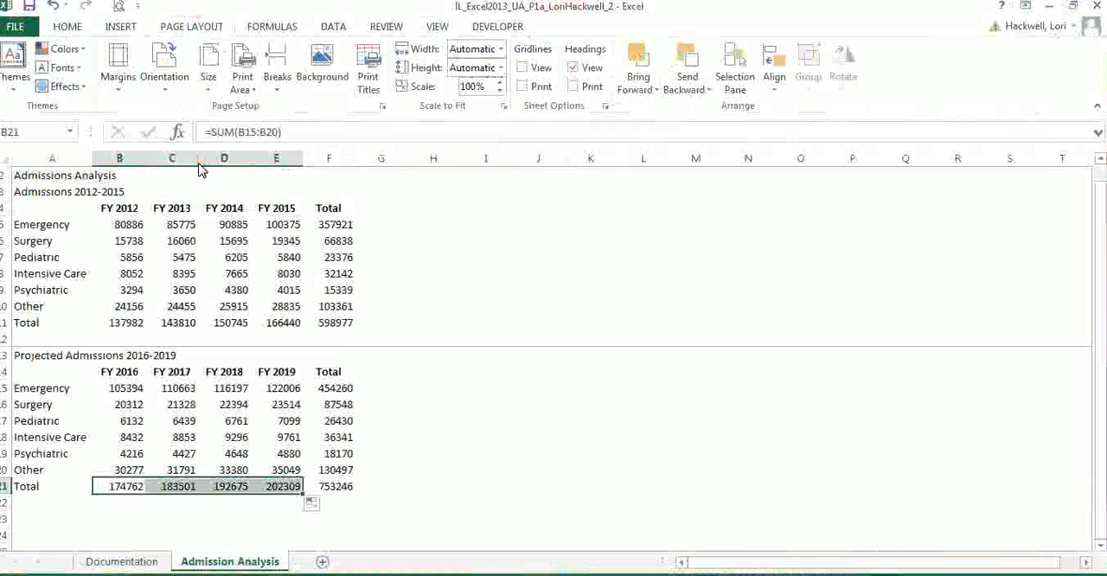
- Display the Admission Analysis worksheet in Page Break Preview and save the workbook
left_click(433, 26)
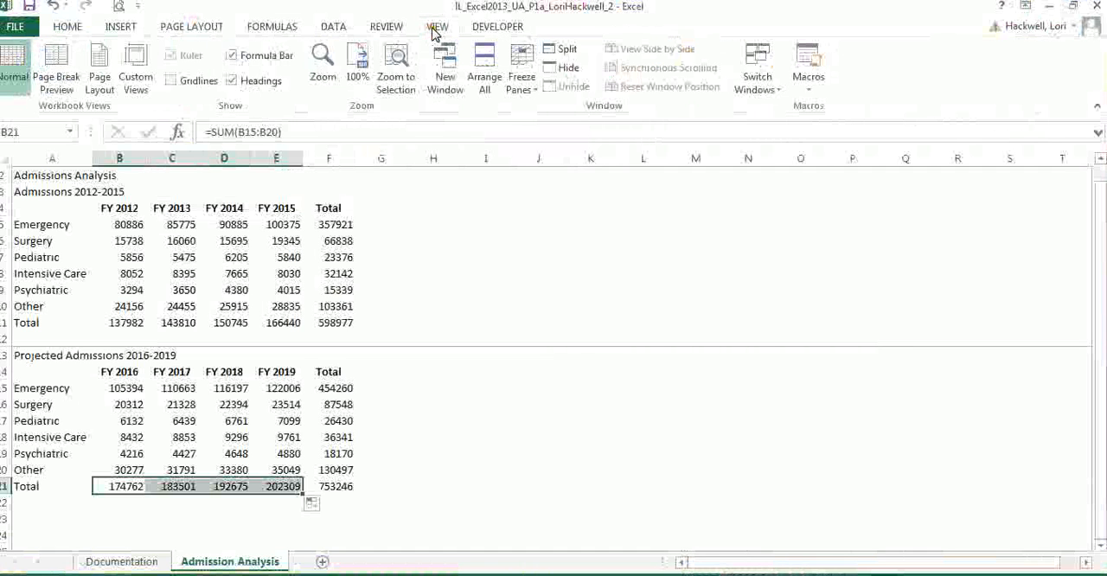
left_click(60, 90)
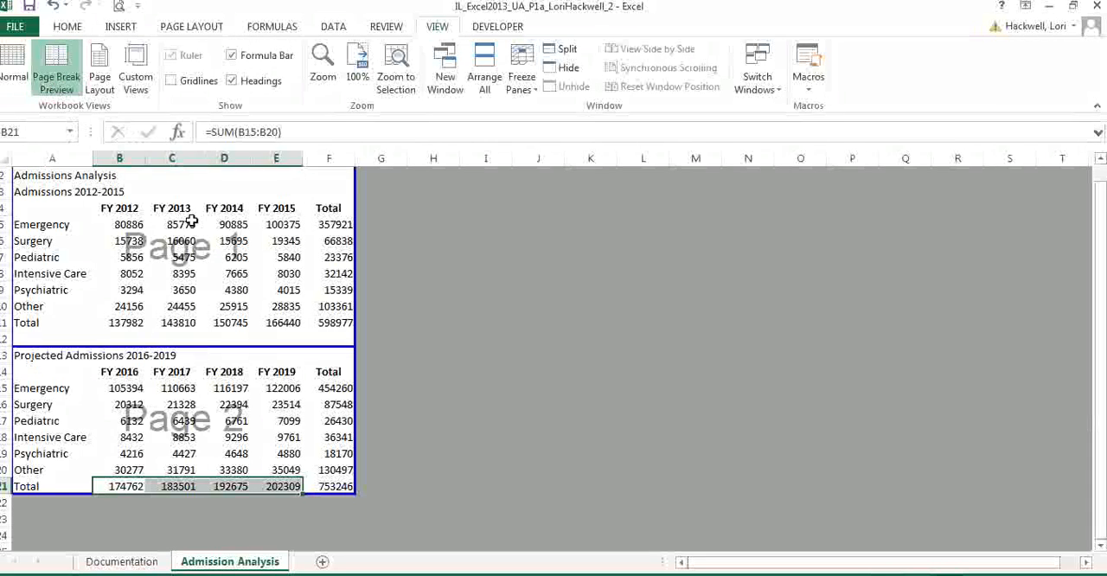
left_click(28, 9)
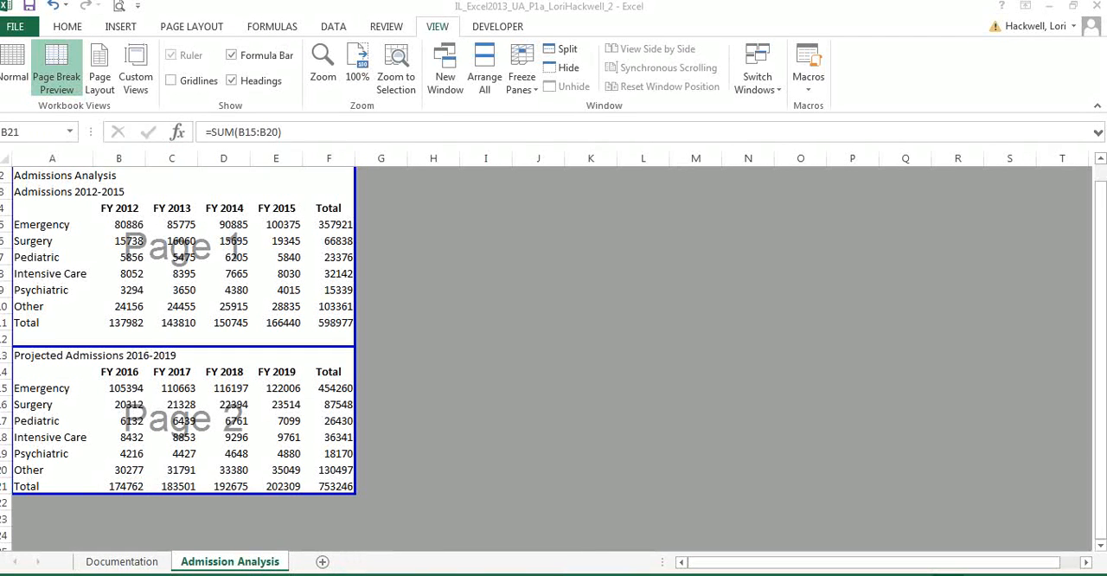
- Switch to SAM in the browser and submit the completed Unit A Project workbook from the Desktop folder 0000Excel fa14
key("alt+Tab")
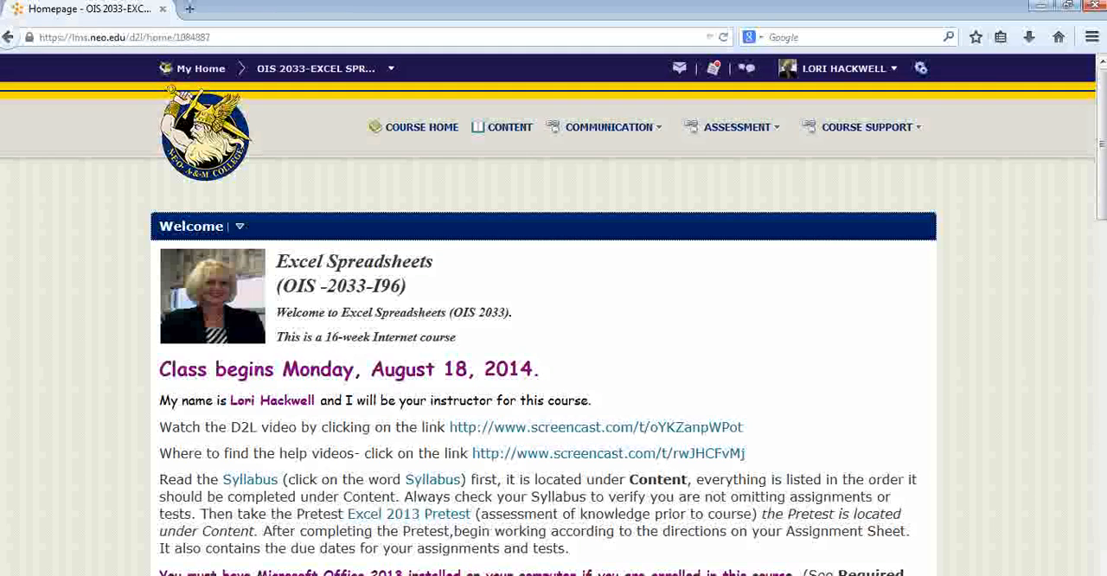
key("alt+Tab")
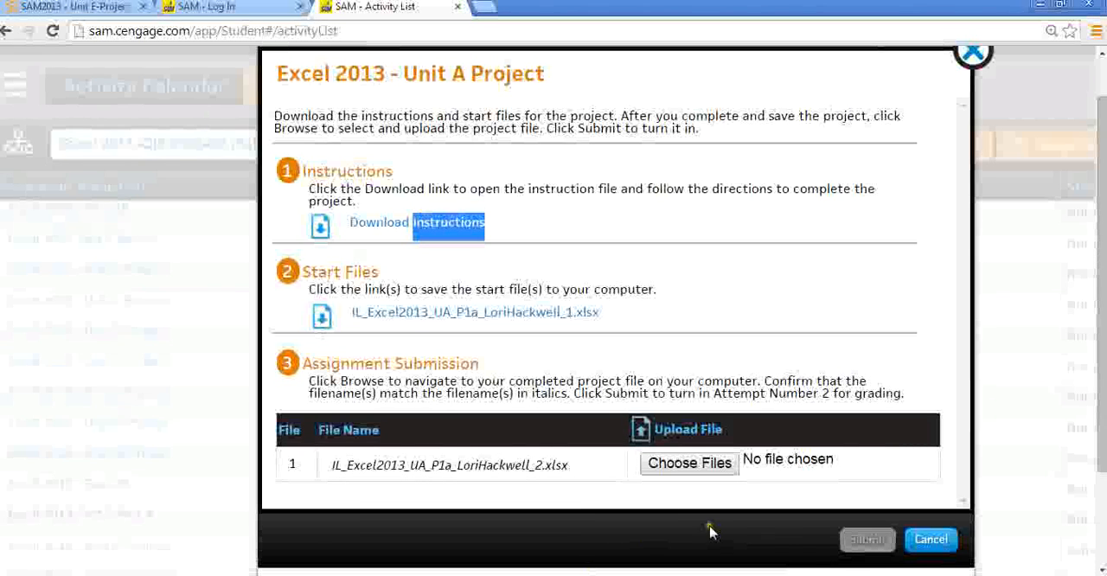
left_click(713, 472)
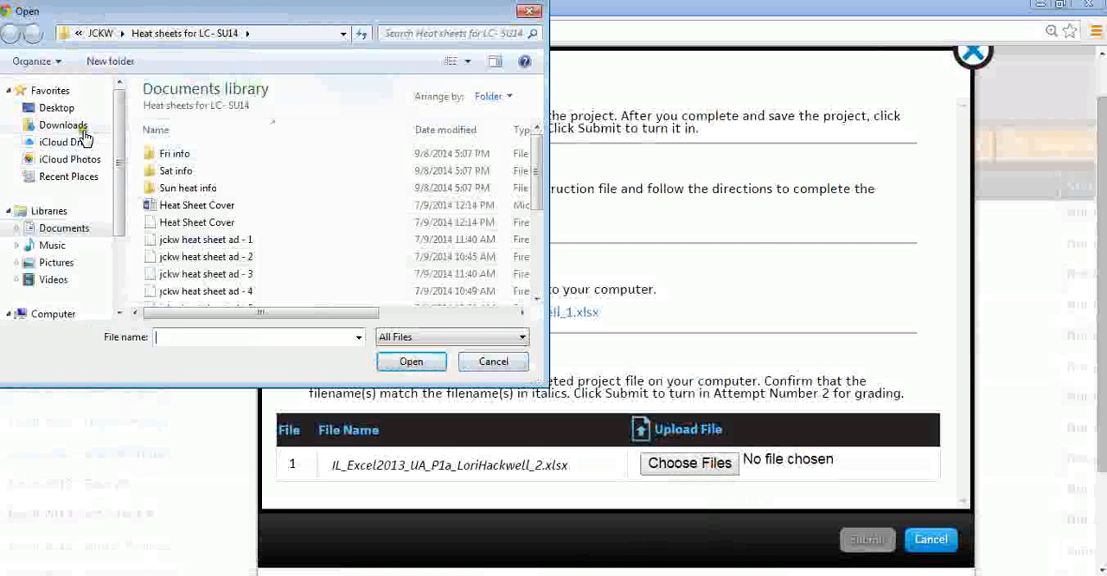
left_click(74, 109)
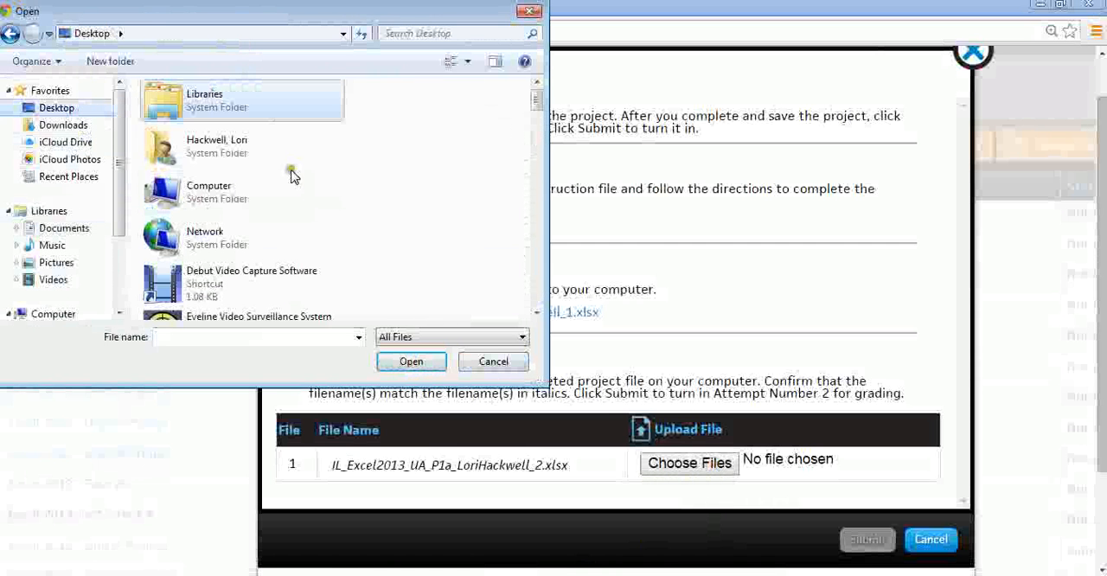
left_click_drag(536, 97, 547, 186)
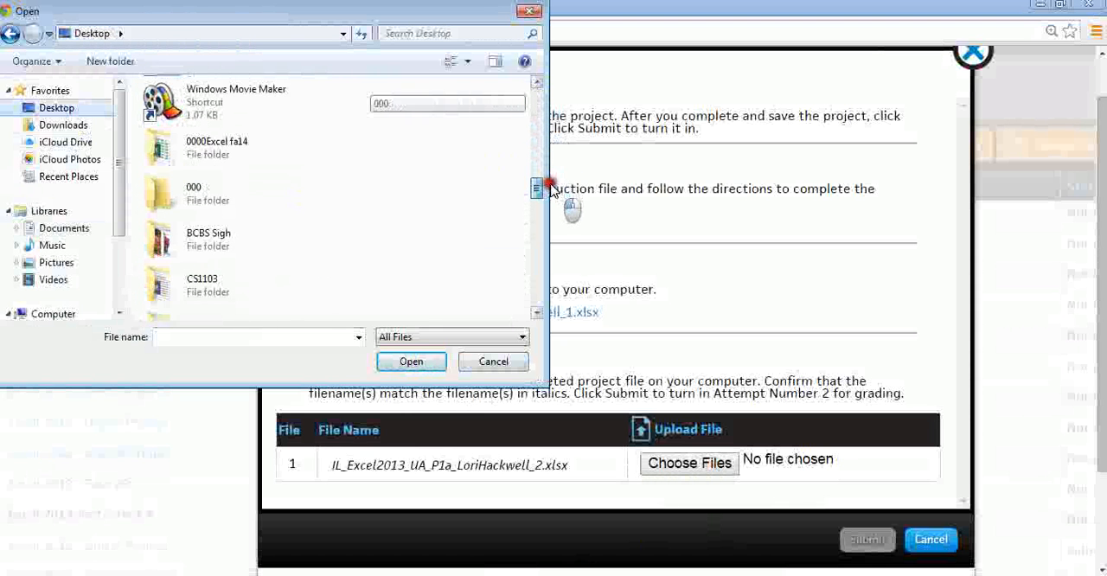
double_click(263, 159)
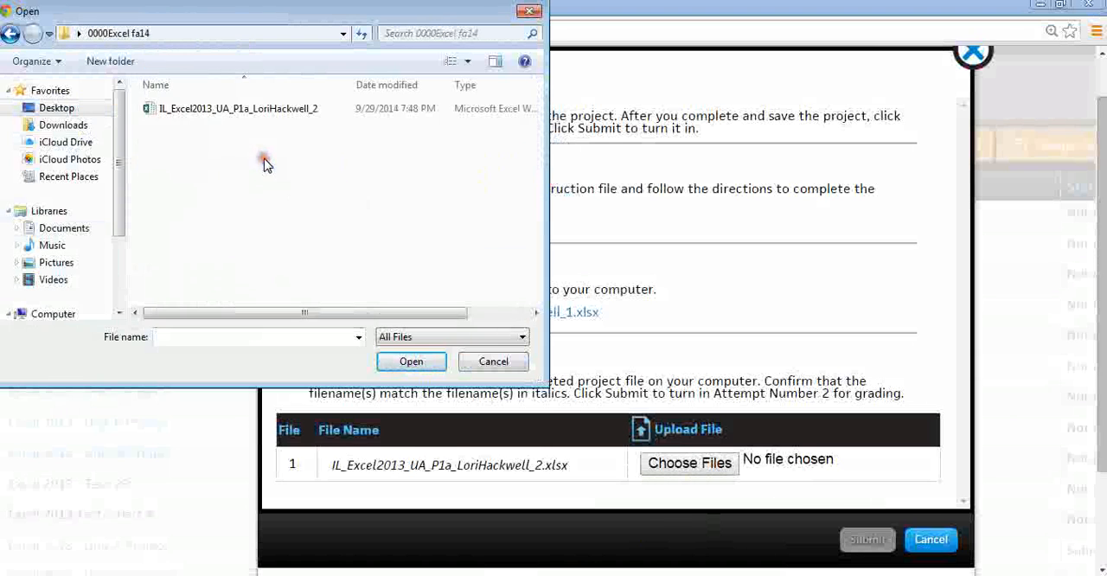
double_click(257, 109)
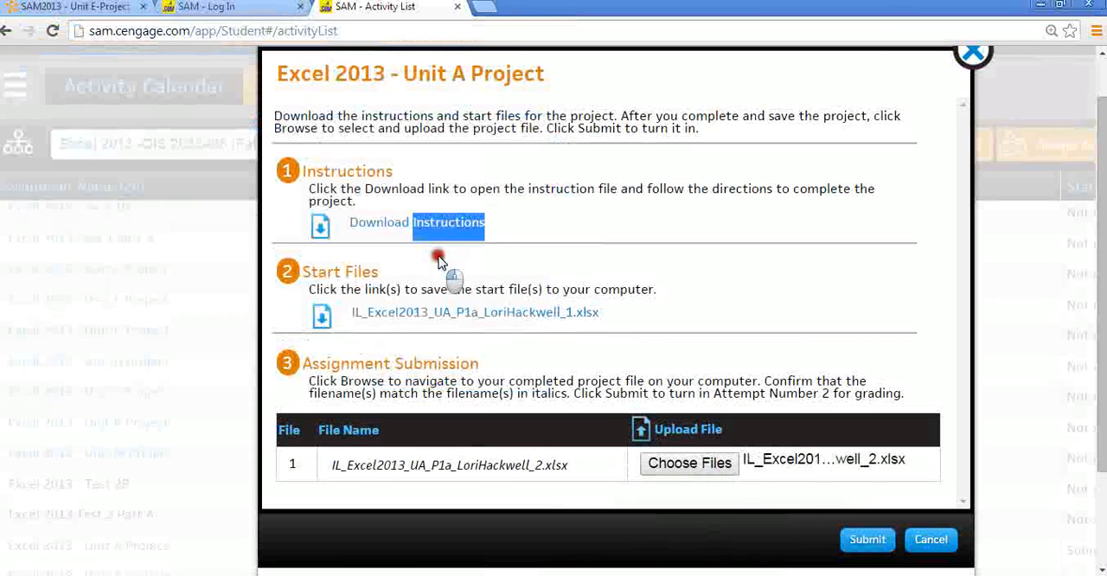
left_click(869, 543)
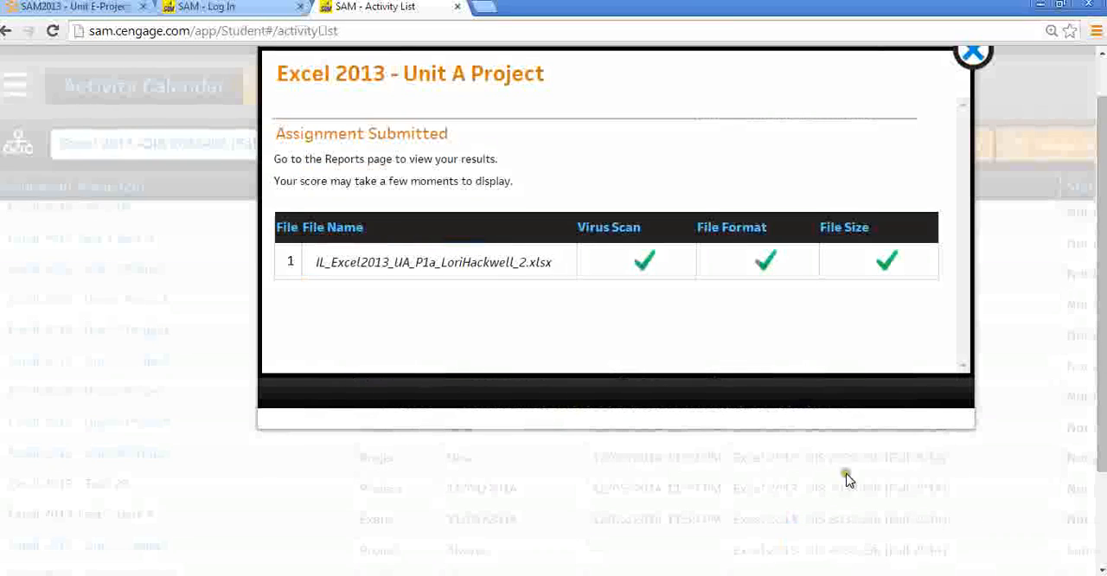
left_click(968, 62)
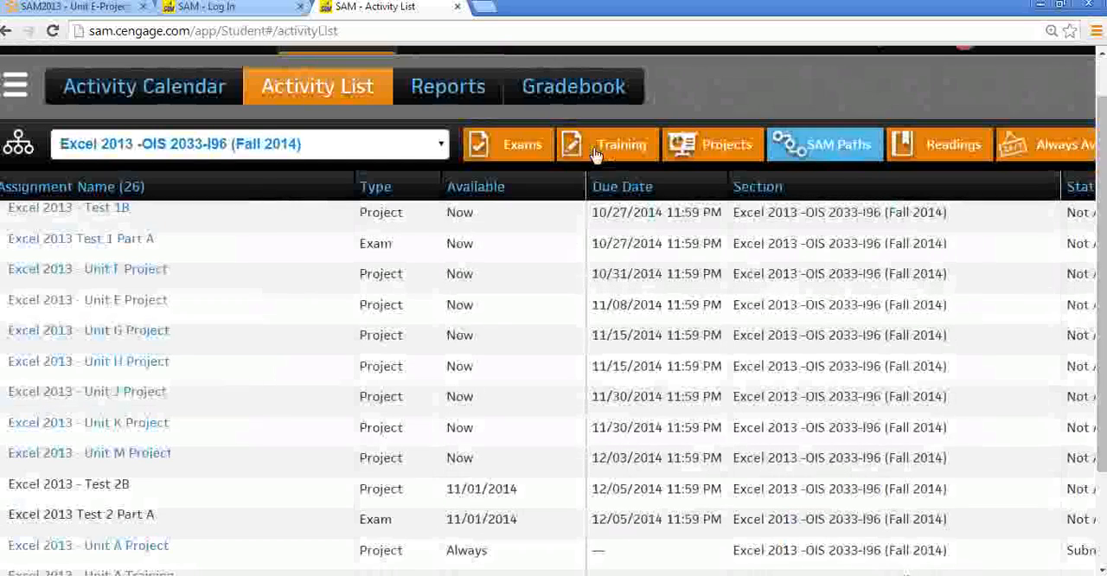
- Open the SAM reports for the Excel 2013 section and filter out the exam and training results
left_click(474, 89)
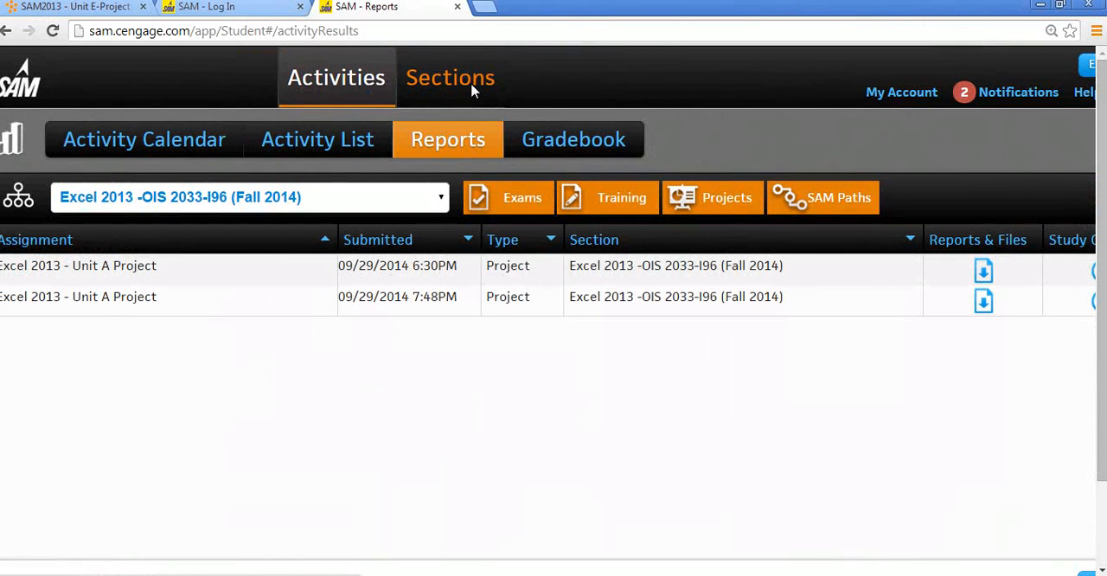
left_click(517, 207)
left_click(588, 207)
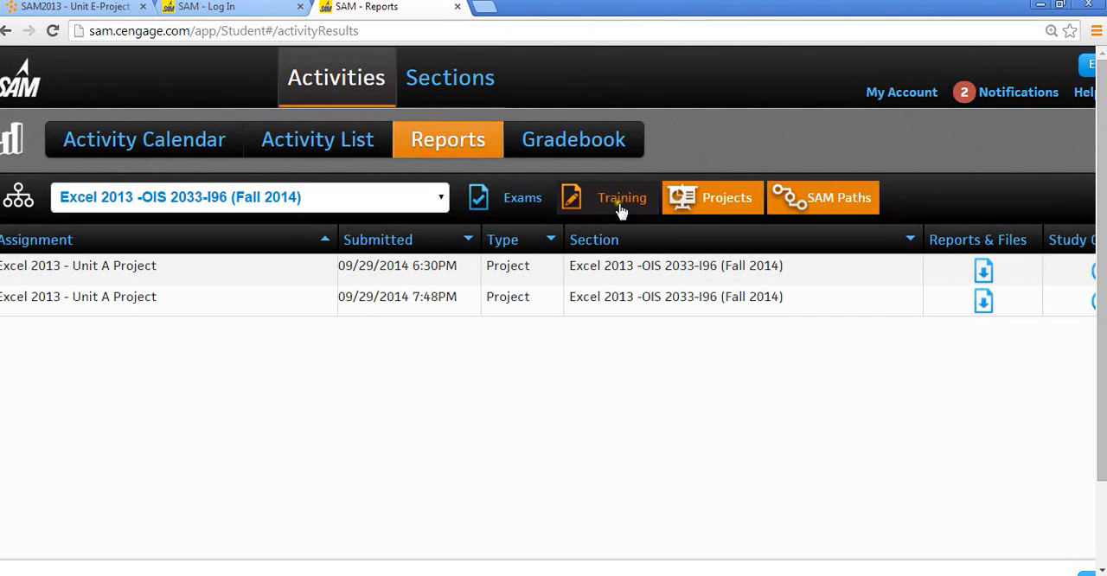
left_click(725, 211)
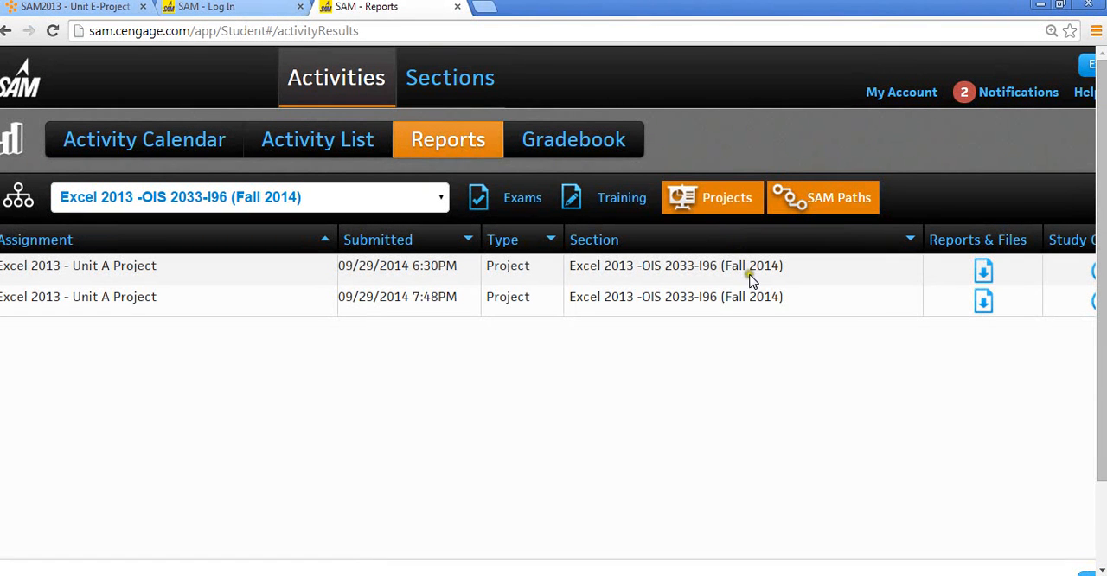
- Download and open the graded report for the 7:48PM Unit A Project submission and review the score for each instruction
left_click(983, 307)
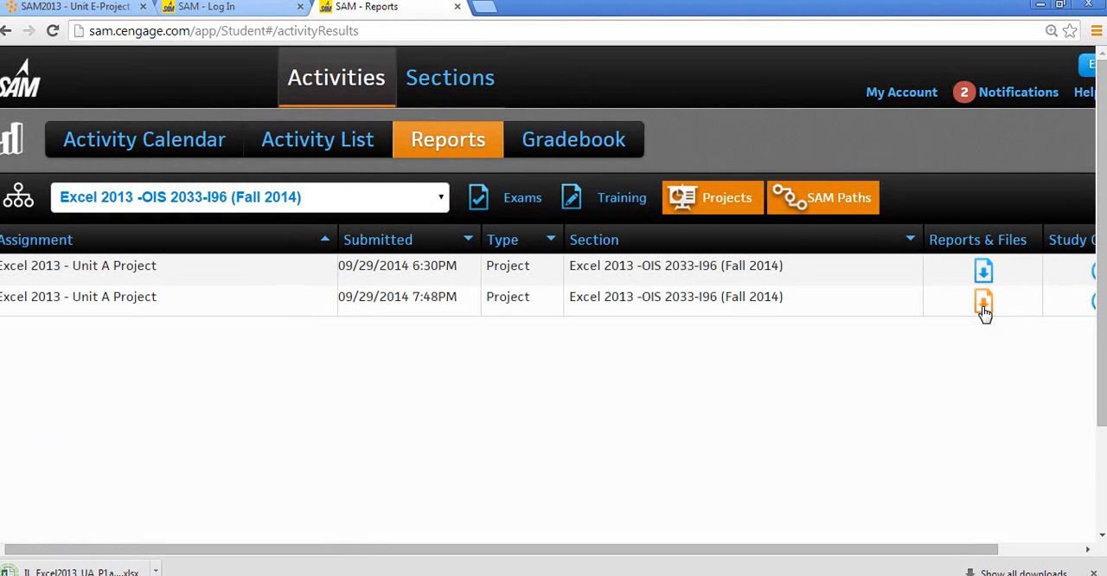
left_click(128, 572)
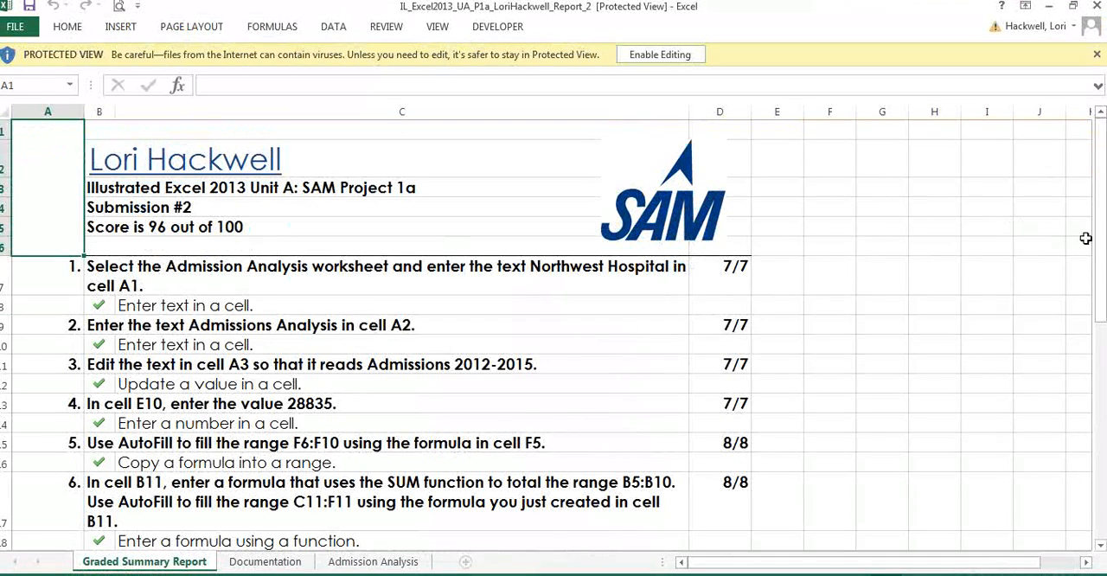
left_click_drag(1103, 251, 1100, 254)
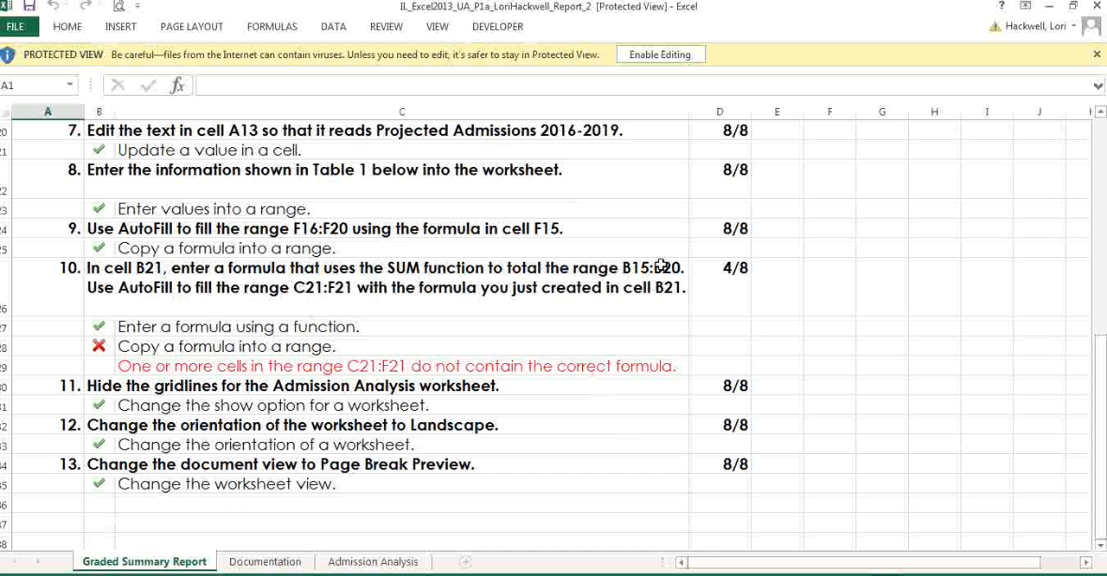
- Switch back to the project workbook in Excel and return the Admission Analysis worksheet to Normal view
left_click(1077, 9)
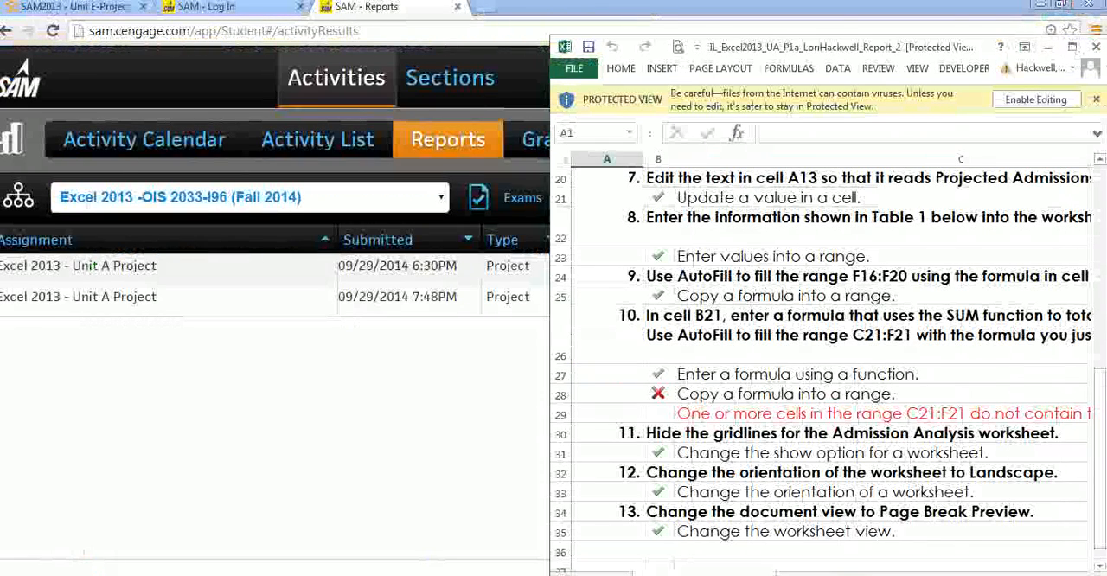
left_click(424, 575)
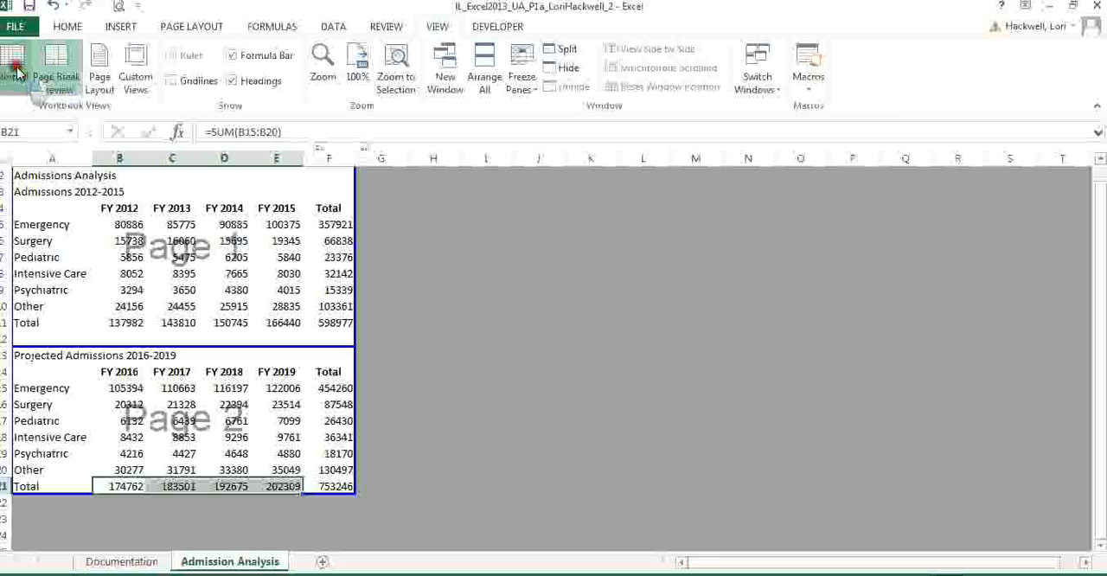
left_click(15, 73)
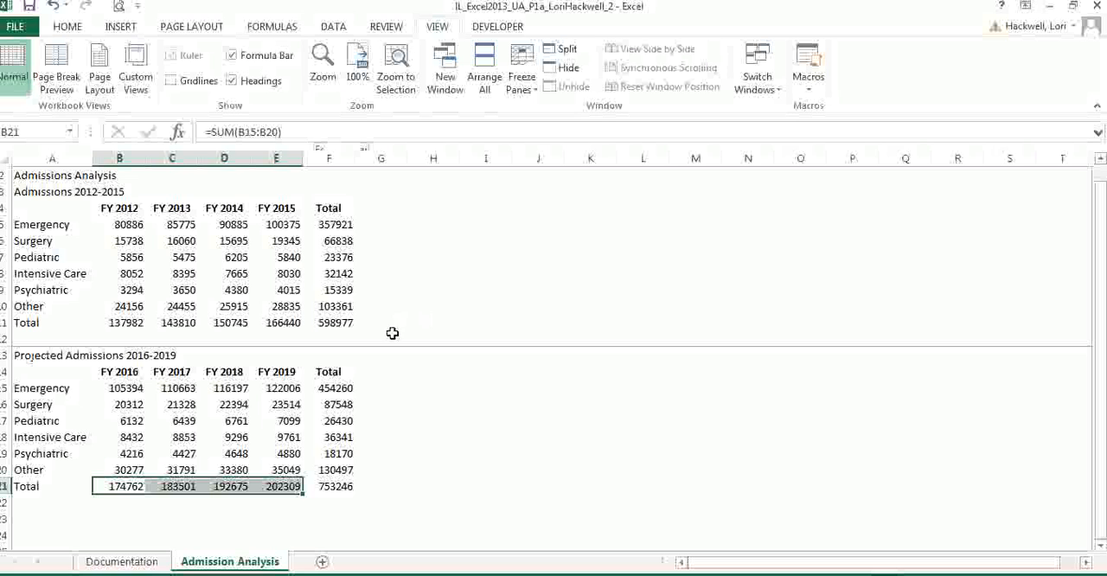
- Place the Word project instructions beside the restored-down workbook and find step 10 about the formulas in B21 and C21:F21
left_click(118, 488)
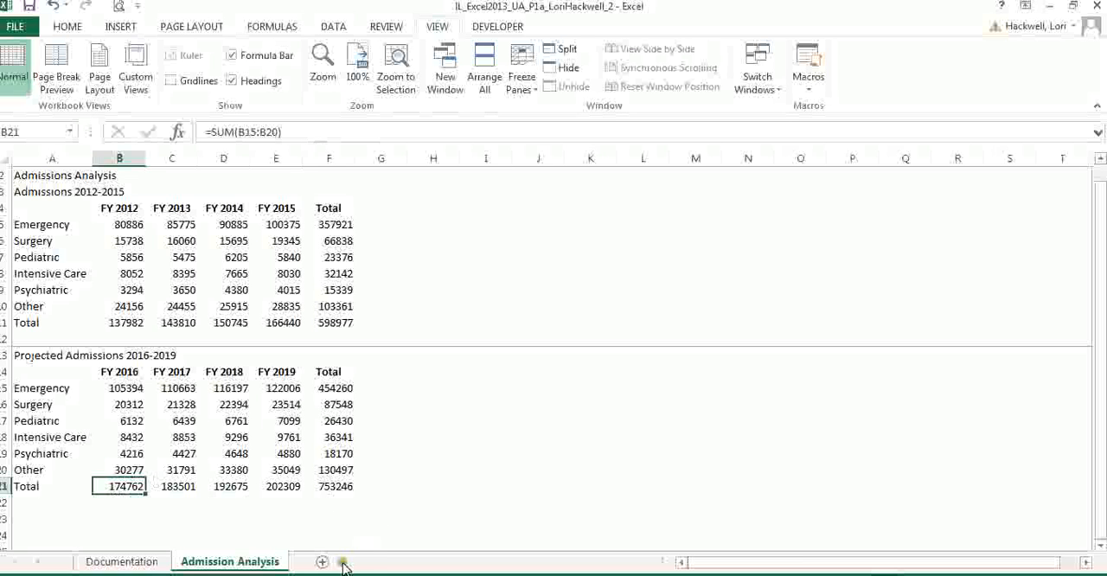
left_click(1077, 9)
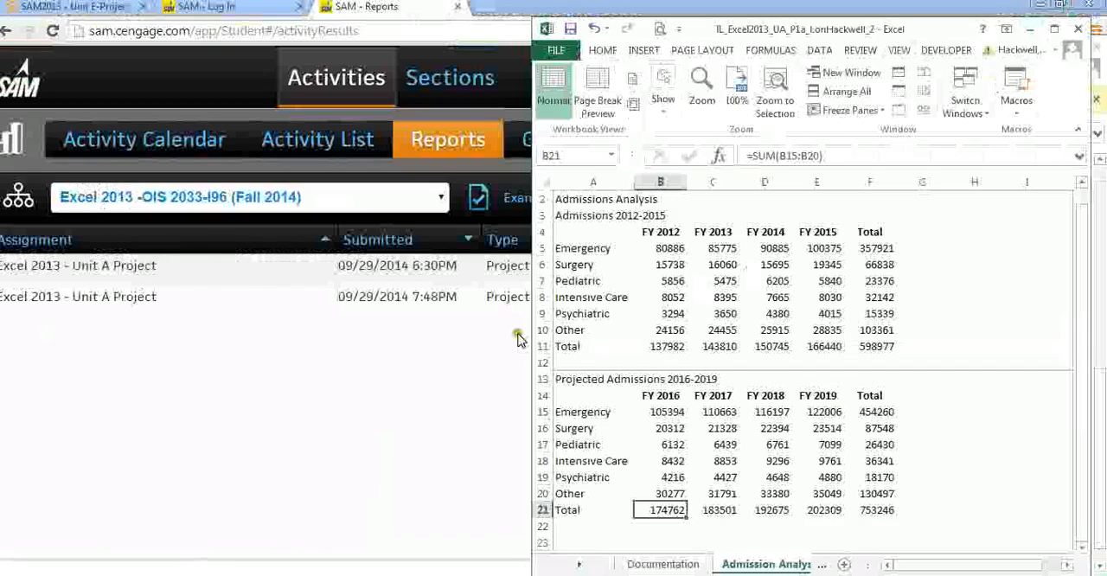
left_click(372, 573)
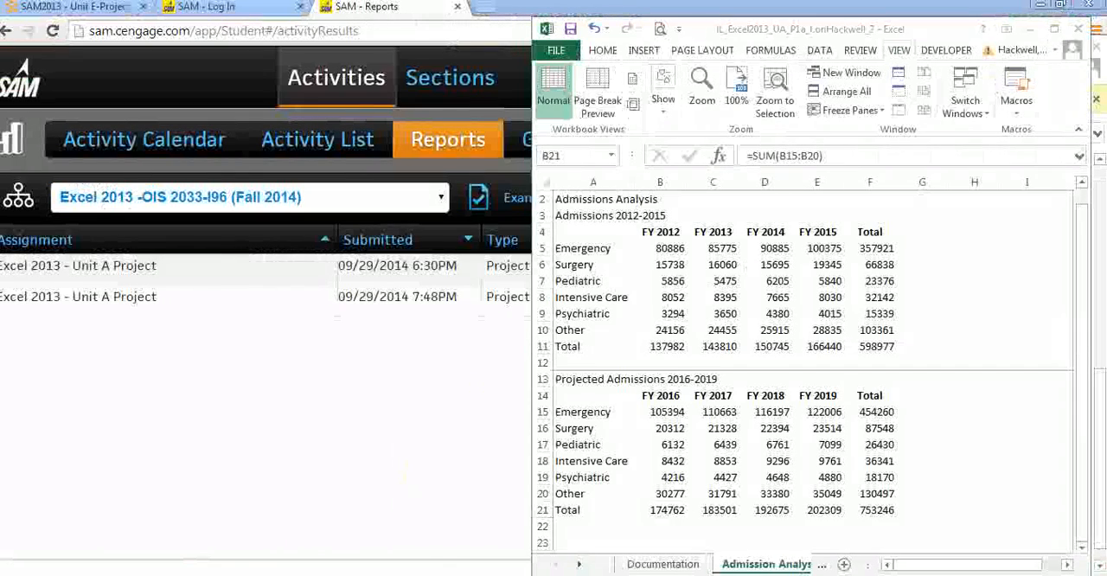
left_click(429, 553)
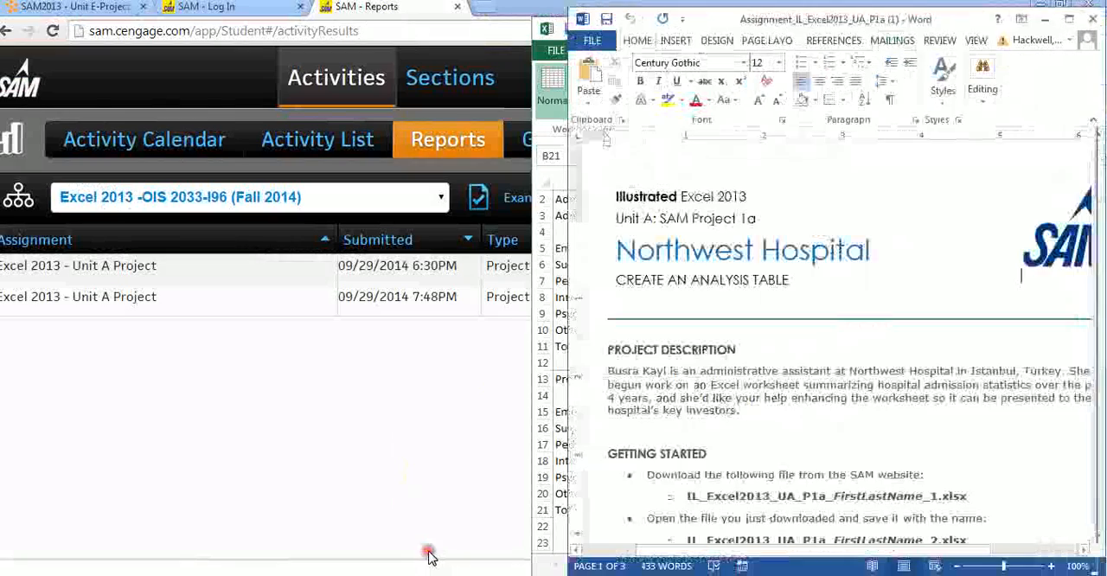
left_click_drag(899, 24, 314, 40)
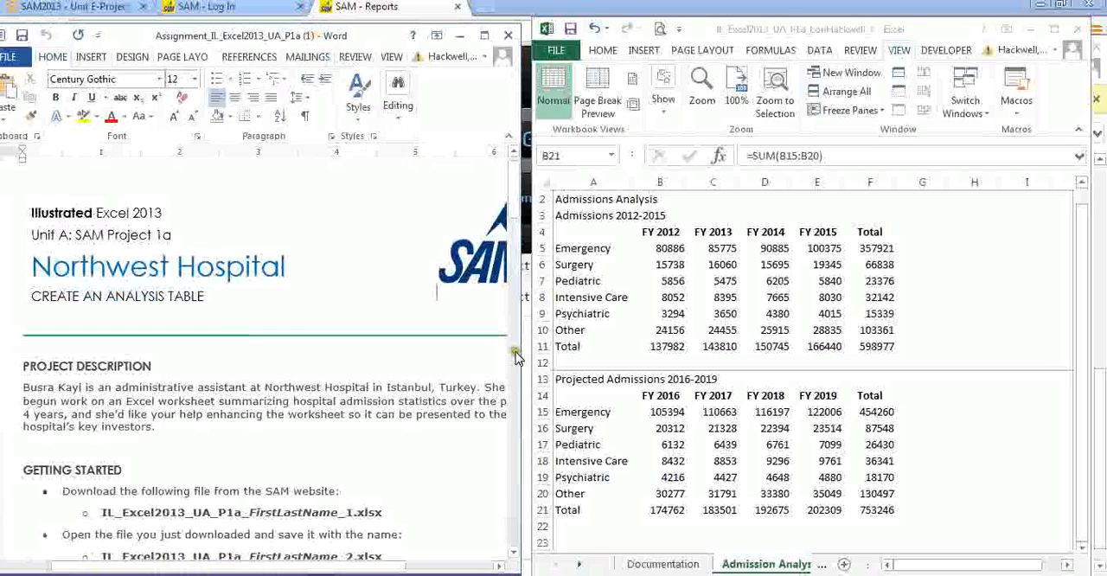
scroll(516, 356, "down", 5)
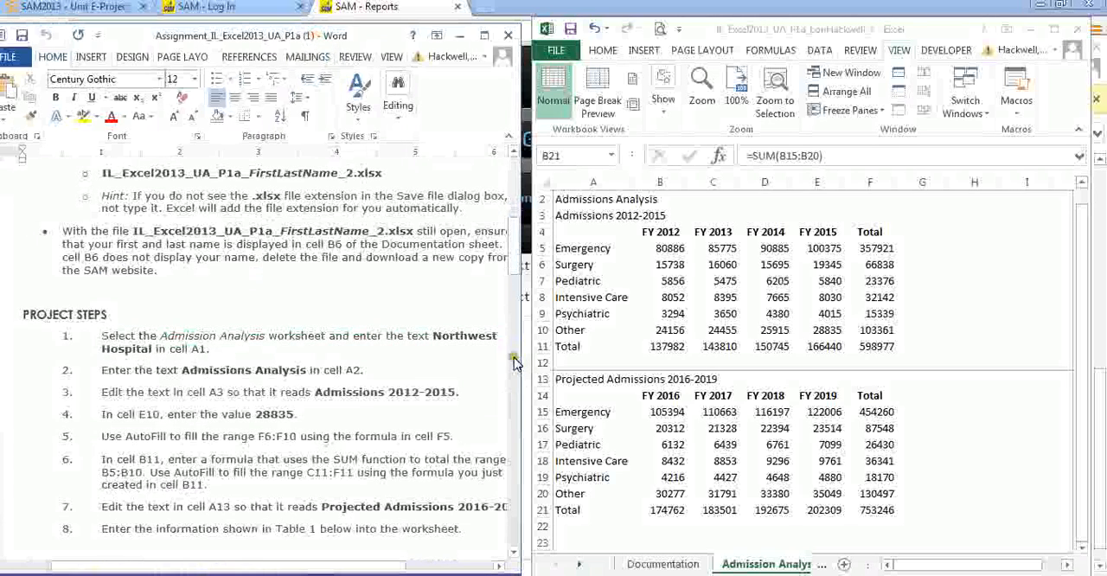
scroll(514, 391, "down", 5)
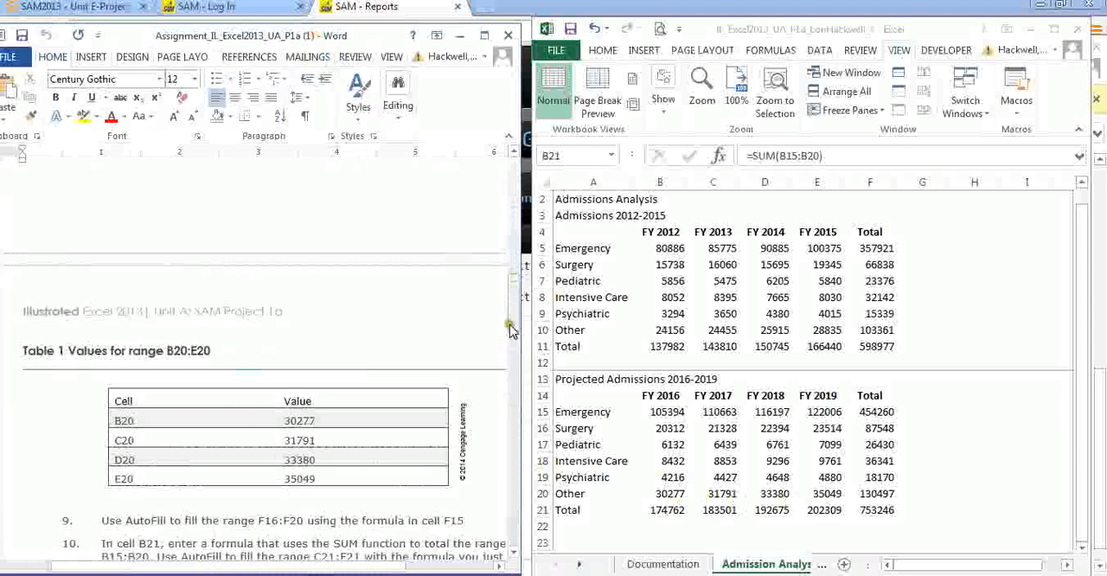
left_click_drag(512, 308, 517, 323)
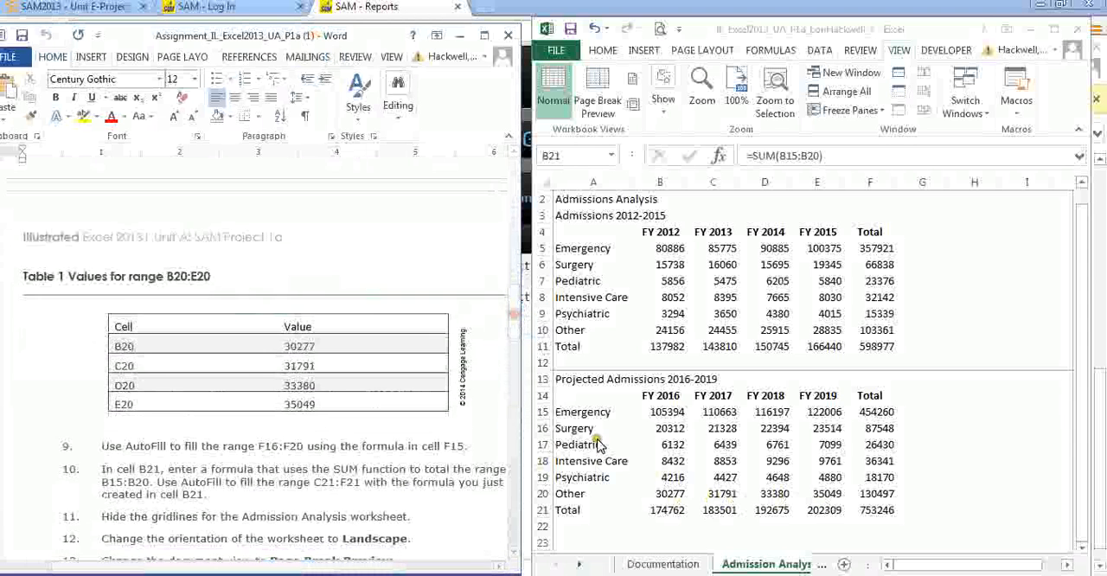
- Check the SUM formula in cell B21 and AutoFill it across C21:F21 in the projected admissions Total row
left_click(659, 512)
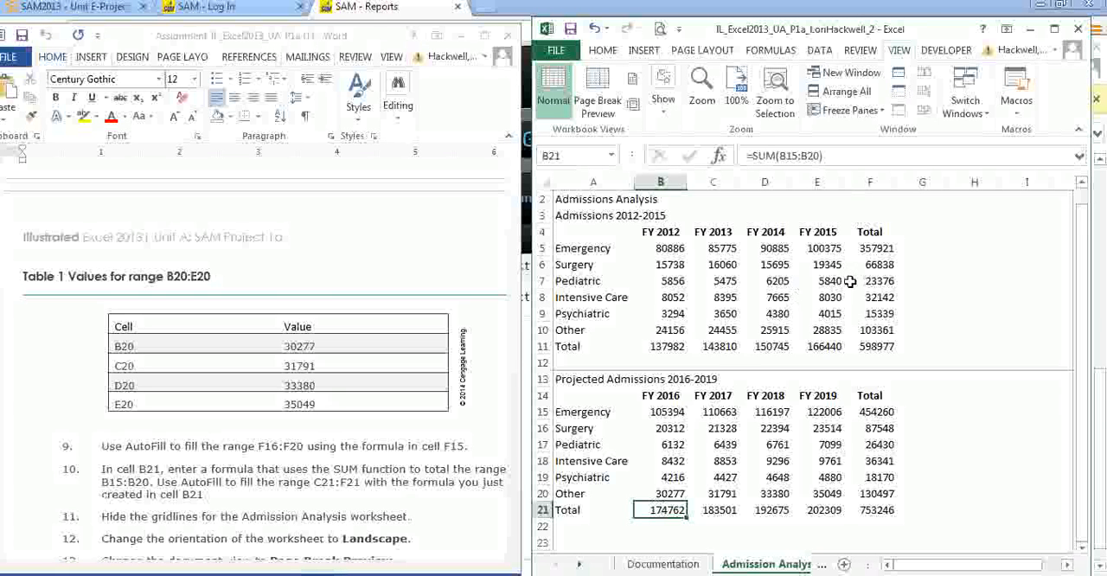
left_click(790, 156)
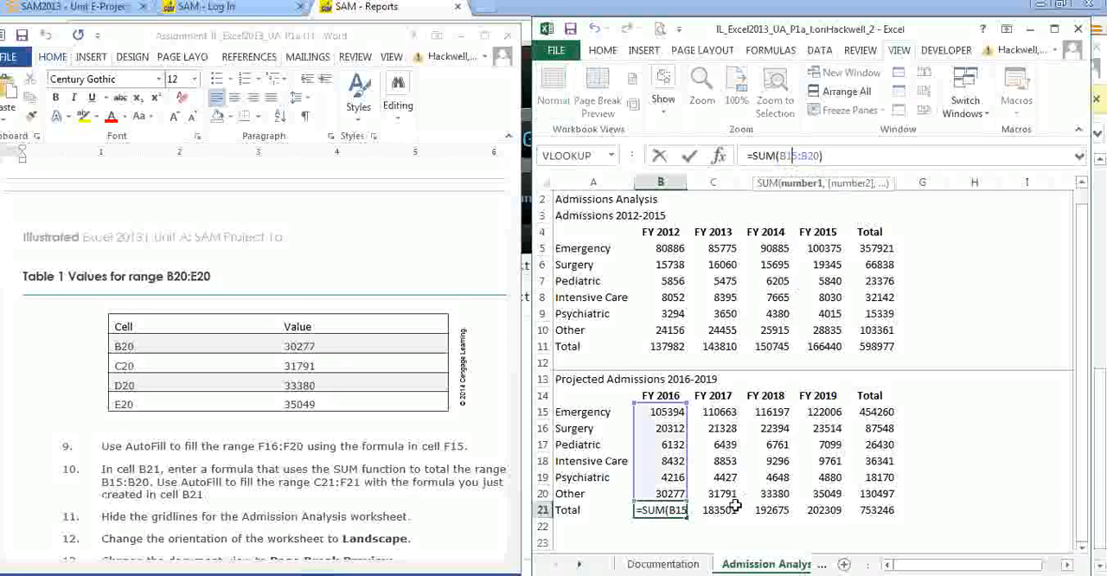
left_click_drag(688, 519, 886, 518)
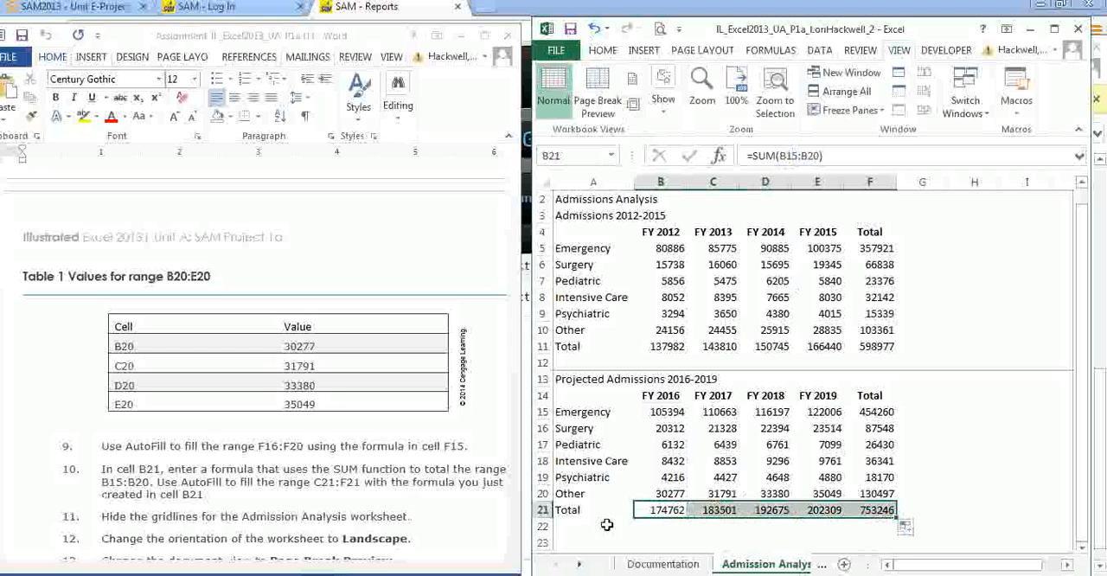
- Compare the worksheet with the final figure in the instructions and set the Admission Analysis sheet to Page Break Preview
left_click(512, 356)
left_click_drag(516, 337, 516, 491)
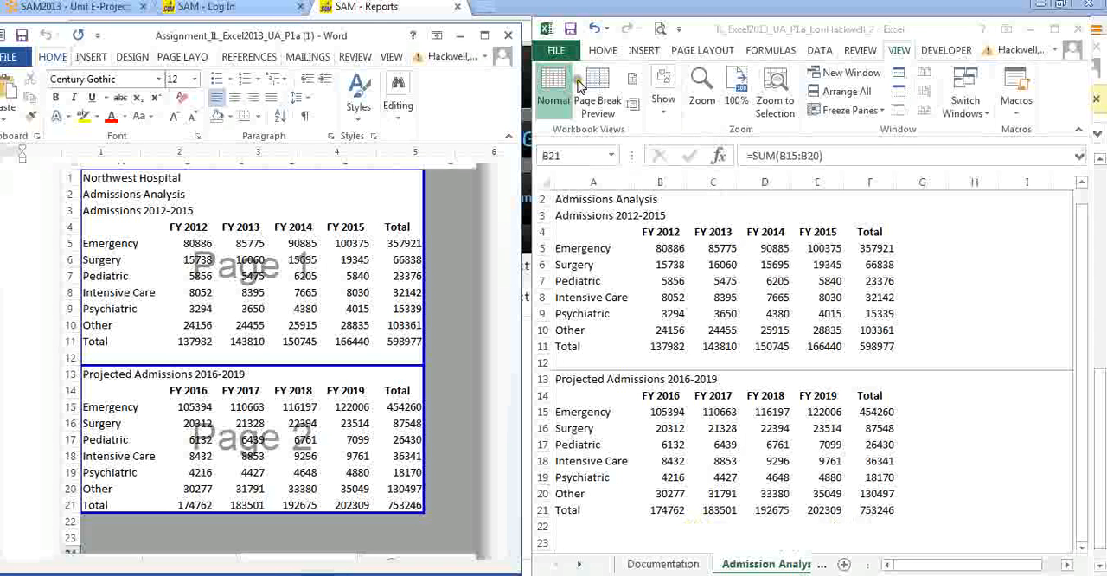
left_click(601, 91)
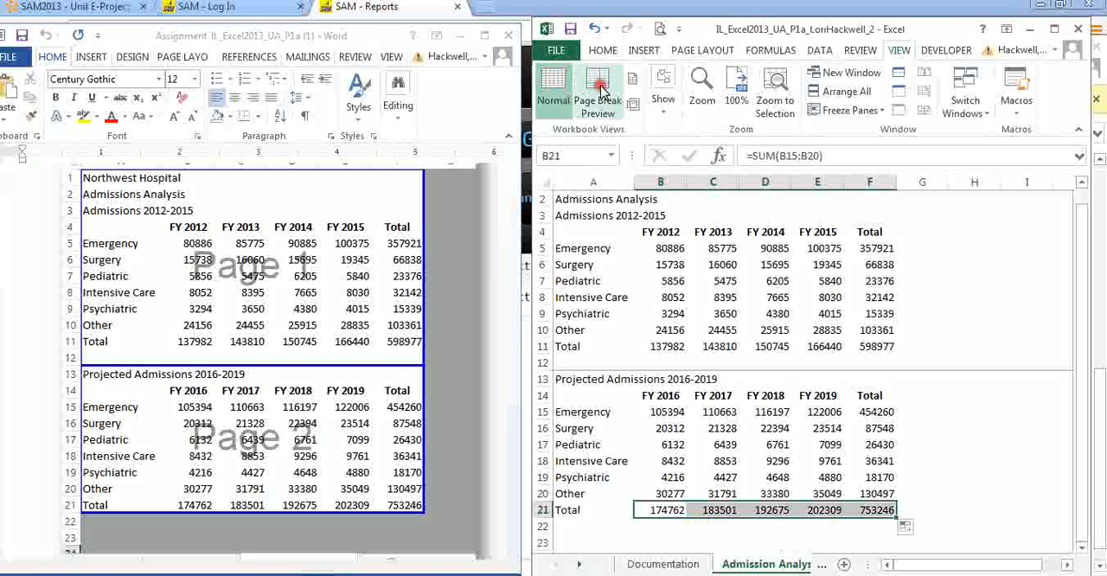
left_click(602, 91)
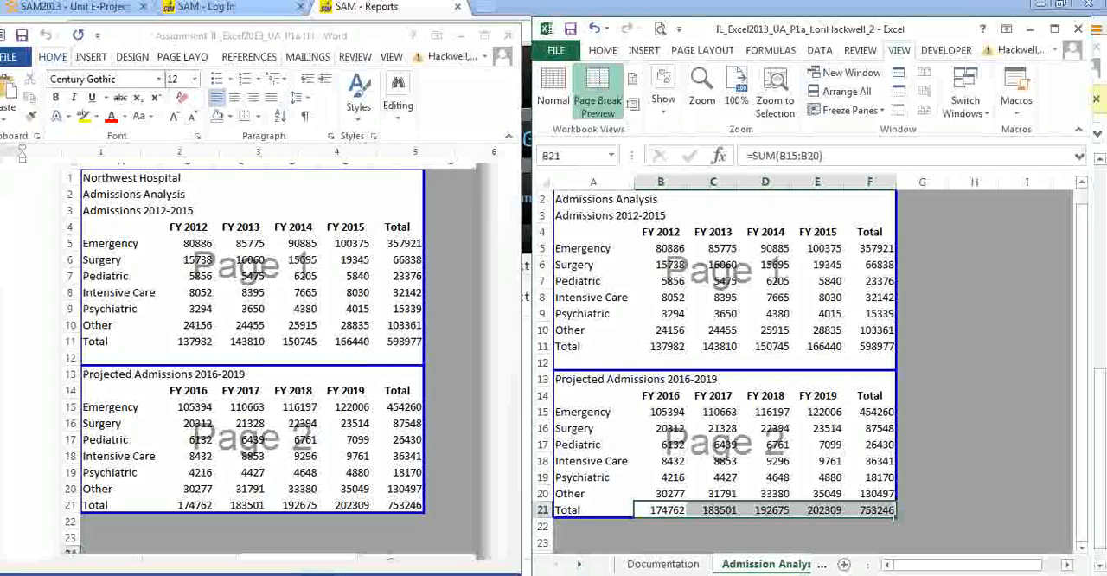
- Switch to SAM in the browser and start the Unit A Project from the Excel 2013 section's activity list
key("alt+Tab")
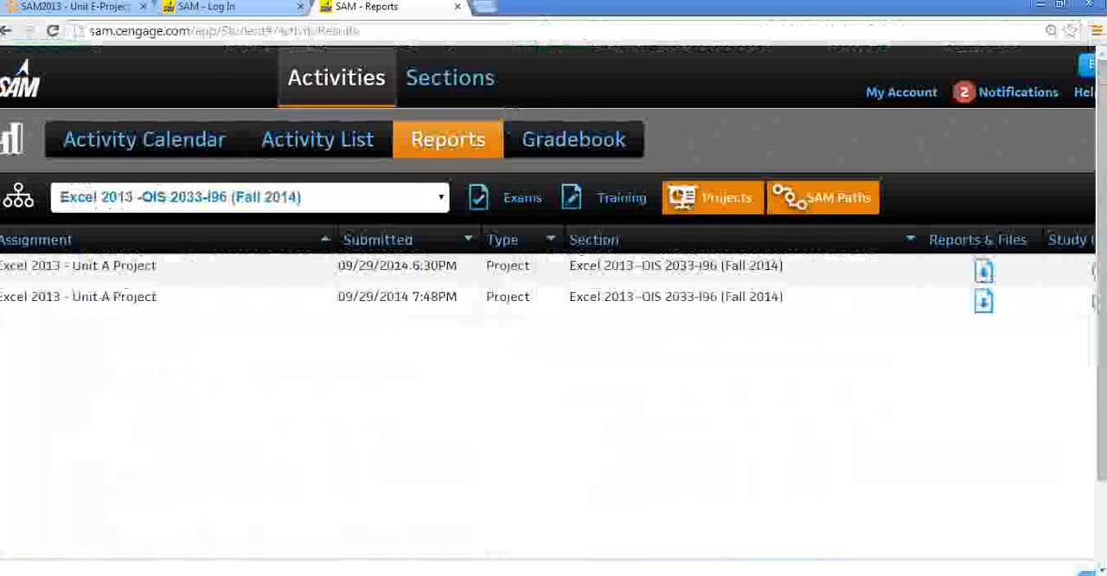
left_click(331, 149)
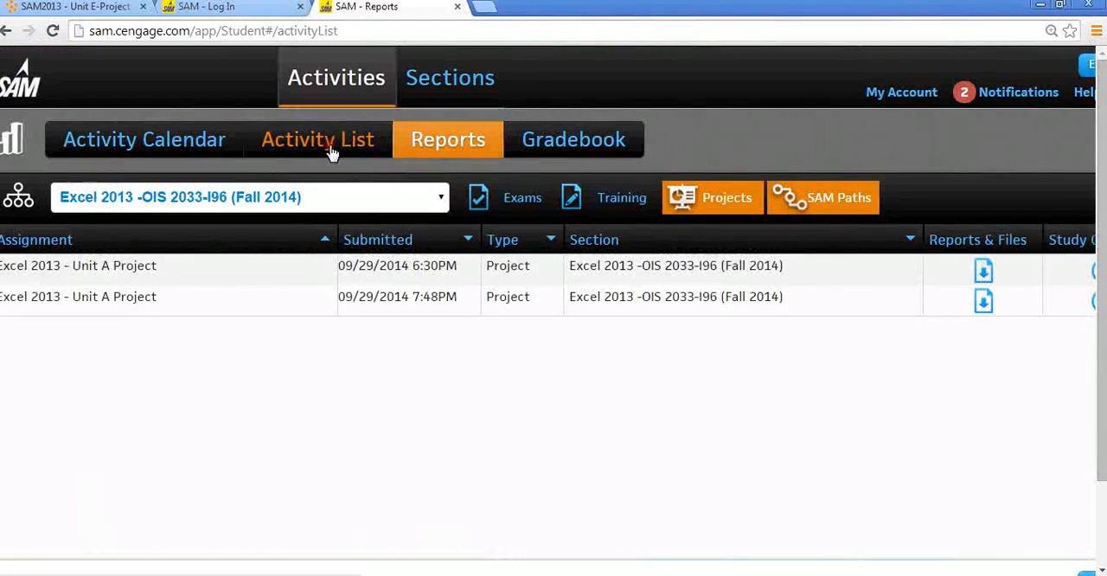
left_click(415, 198)
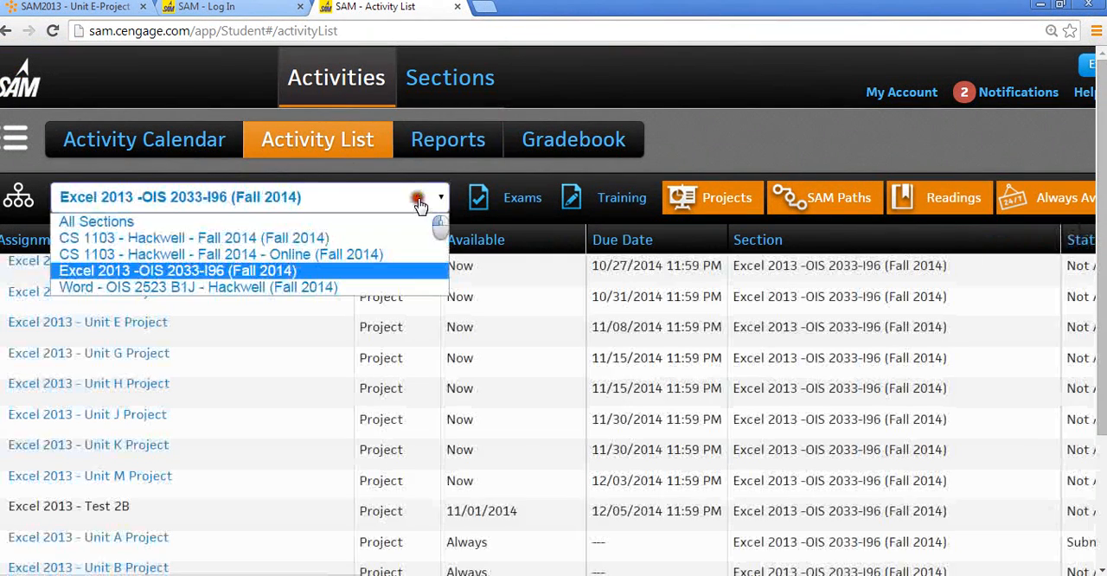
left_click(407, 271)
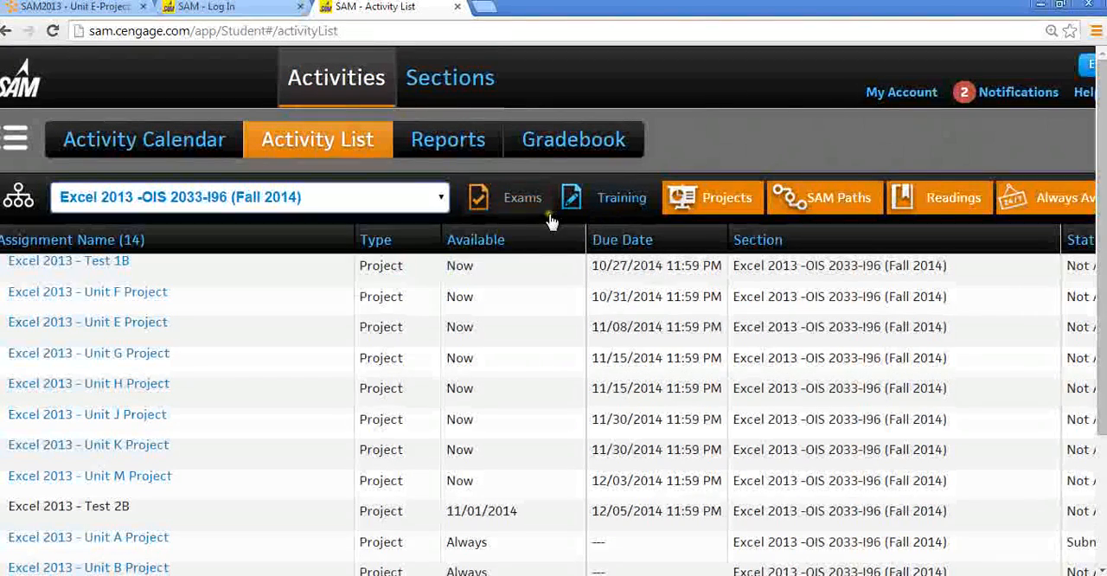
left_click(143, 540)
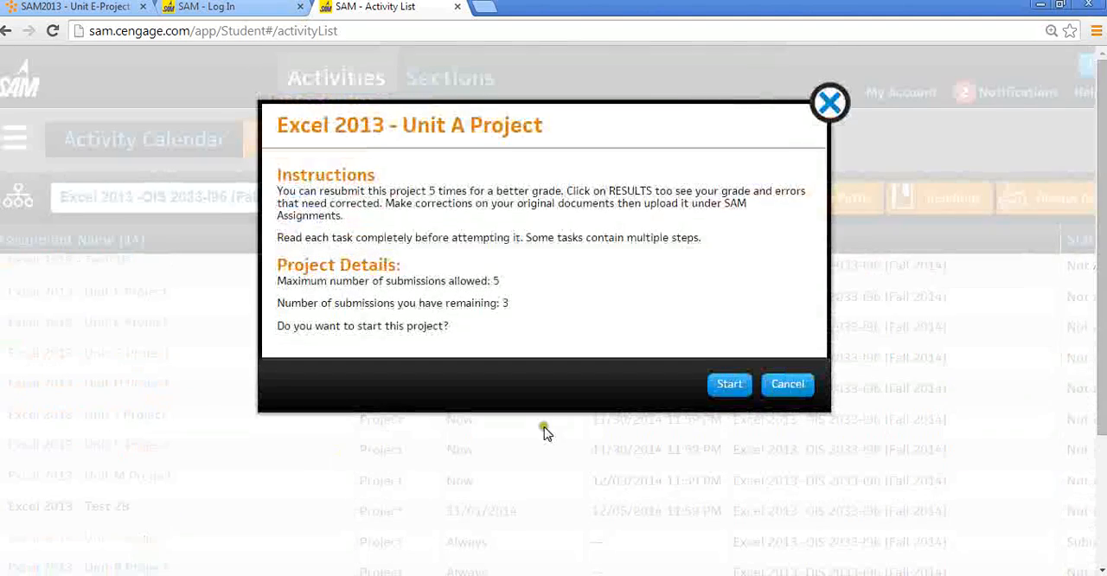
left_click(729, 385)
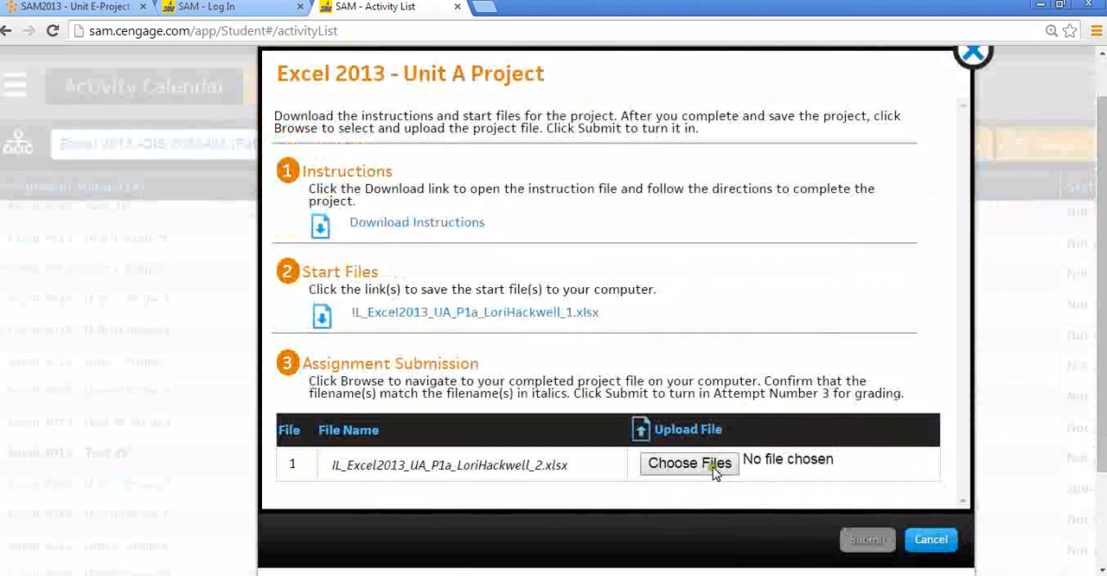
- Upload the corrected Unit A workbook from the Desktop folder 0000Excel fa14, submit it for grading, and dismiss the submission dialog
left_click(715, 469)
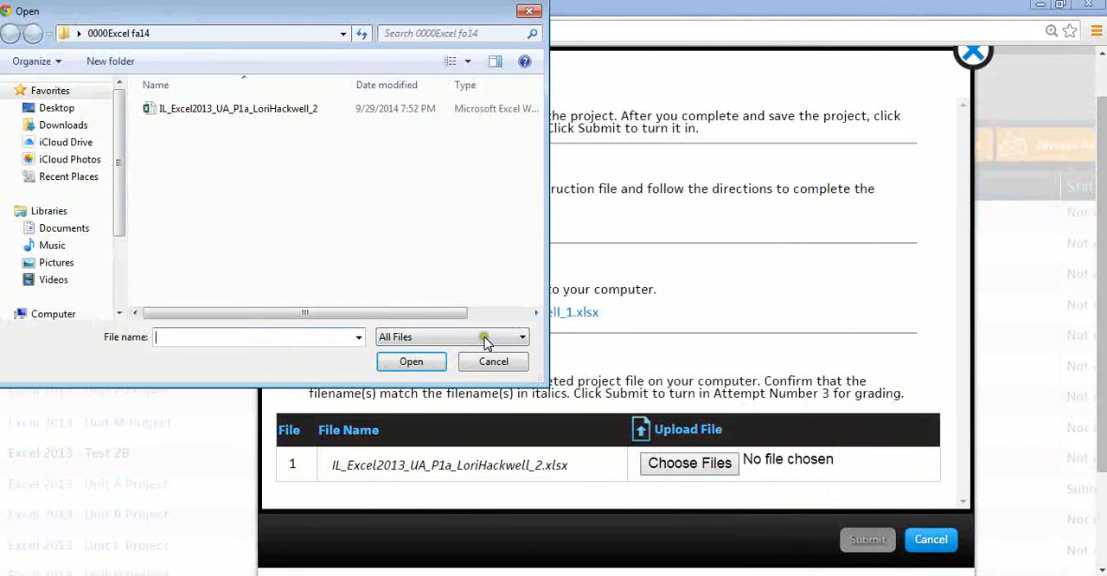
left_click(81, 113)
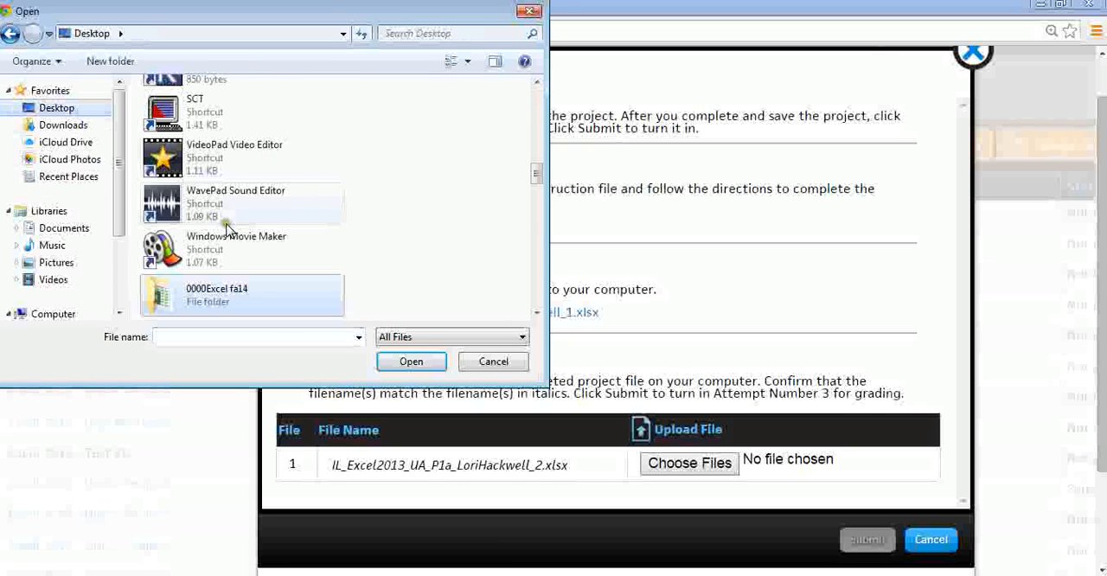
double_click(254, 298)
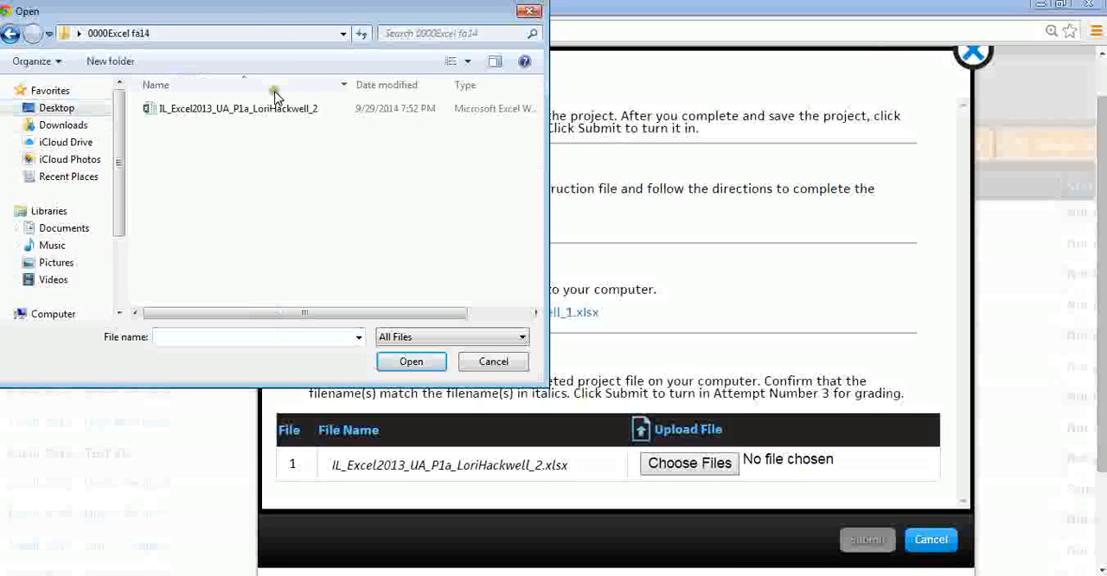
left_click(270, 114)
double_click(271, 113)
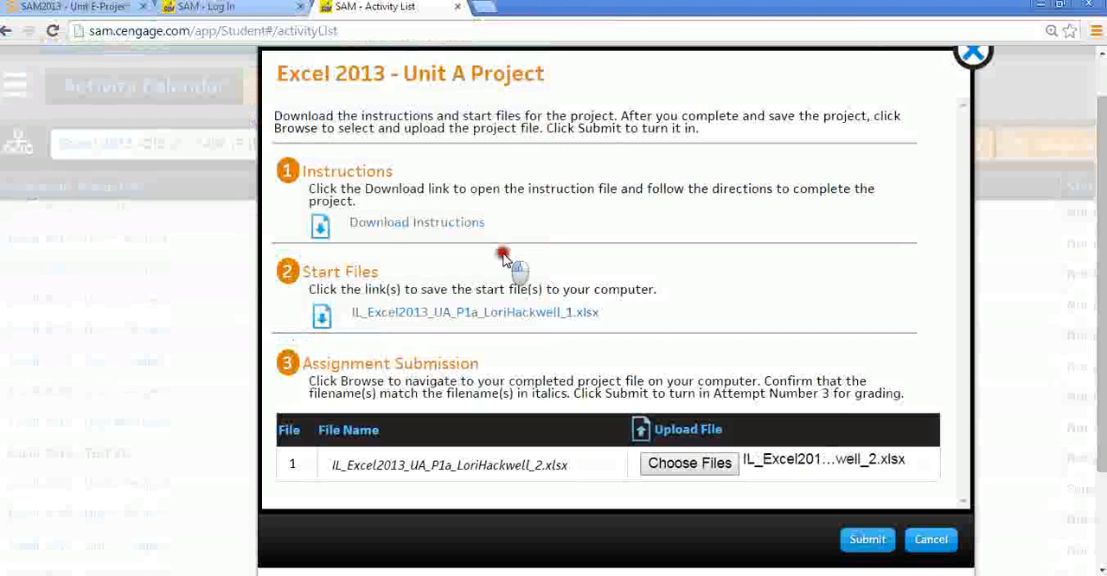
left_click(859, 554)
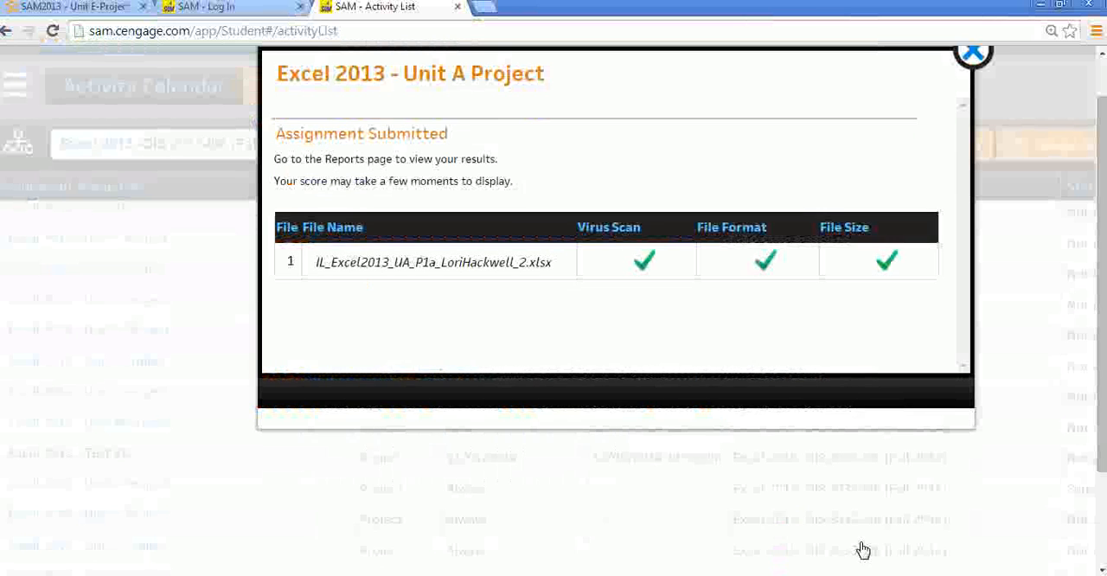
left_click(972, 53)
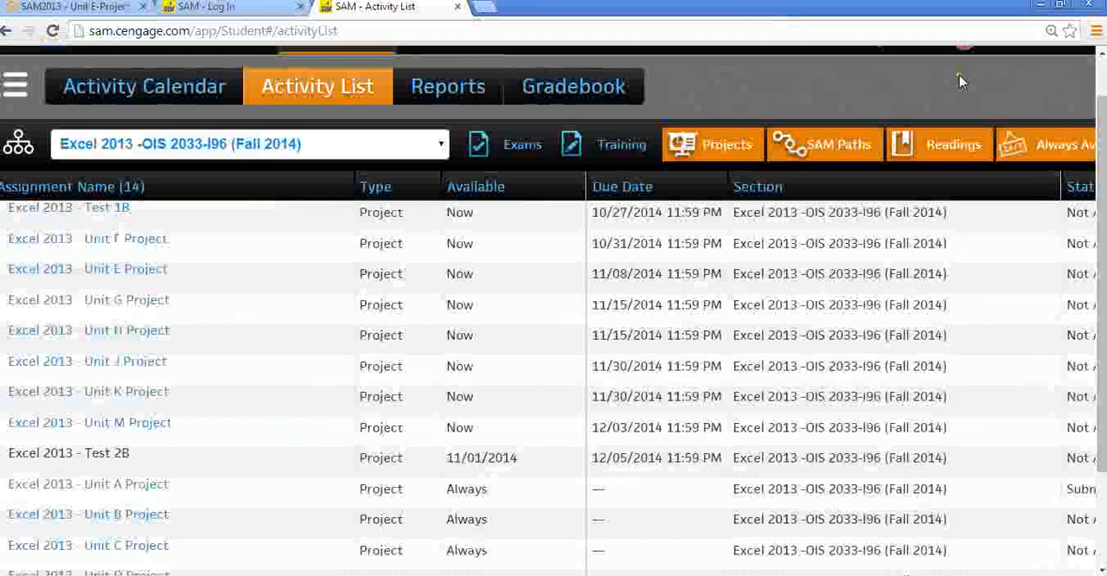
- Download the graded report for the 7:52PM Unit A Project submission from SAM, review the instruction scores, and close it
left_click(450, 86)
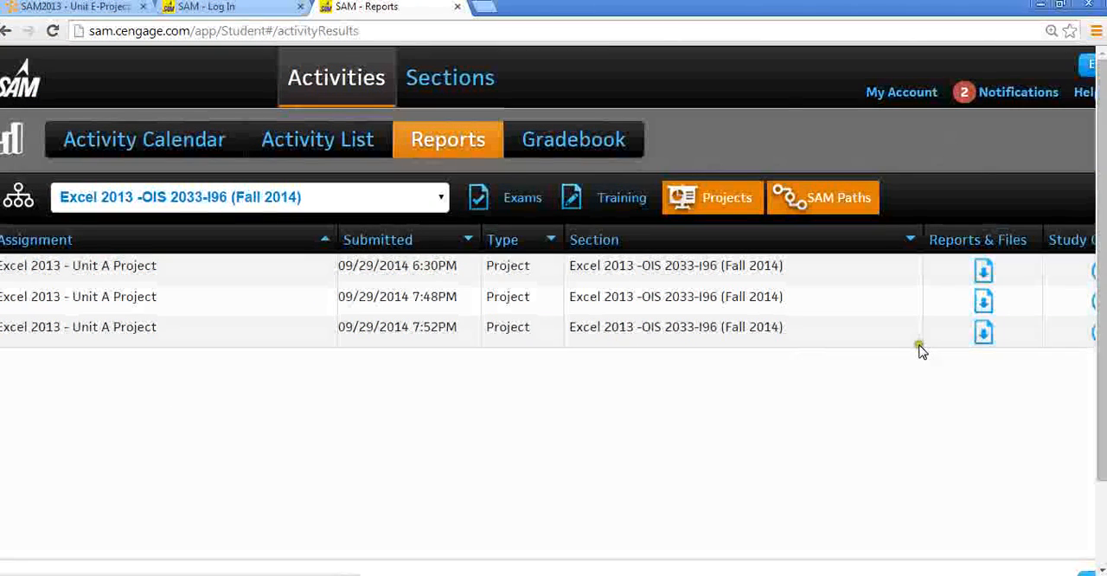
left_click(985, 335)
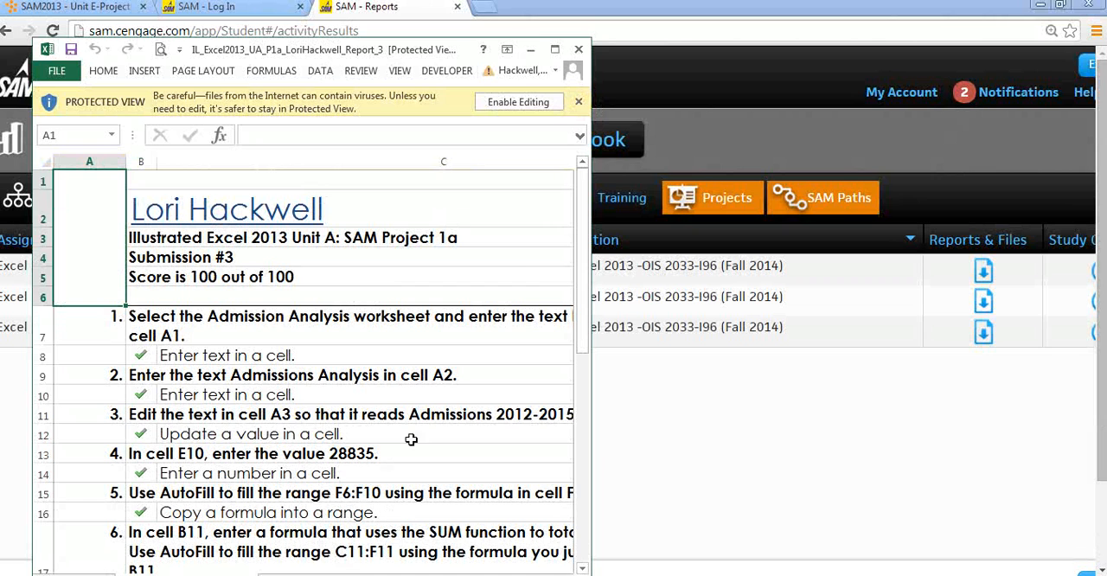
left_click(553, 51)
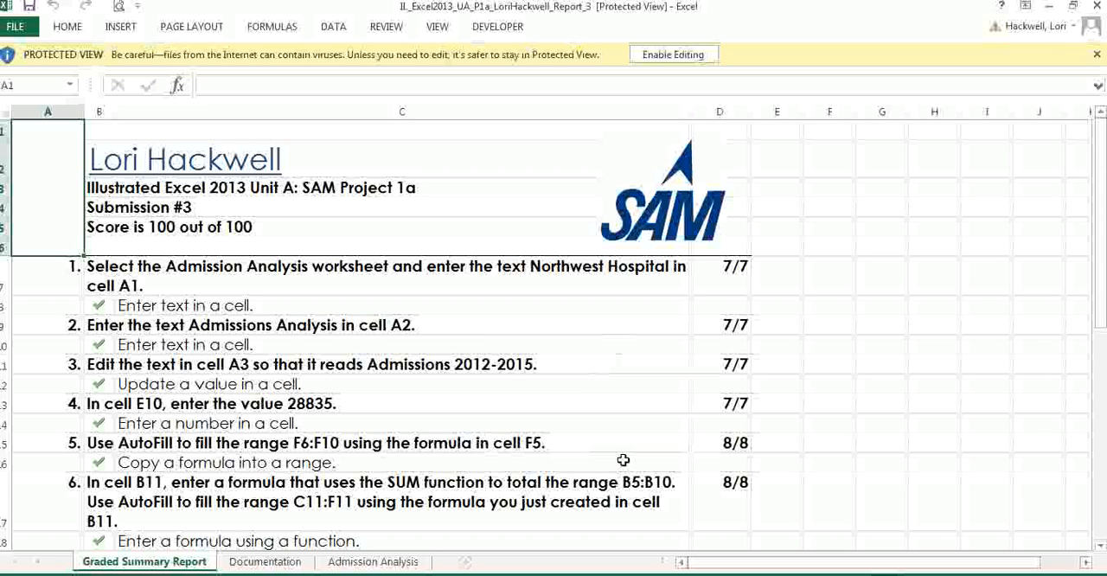
scroll(1103, 238, "down", 3)
scroll(553, 337, "down", 1)
scroll(554, 337, "up", 4)
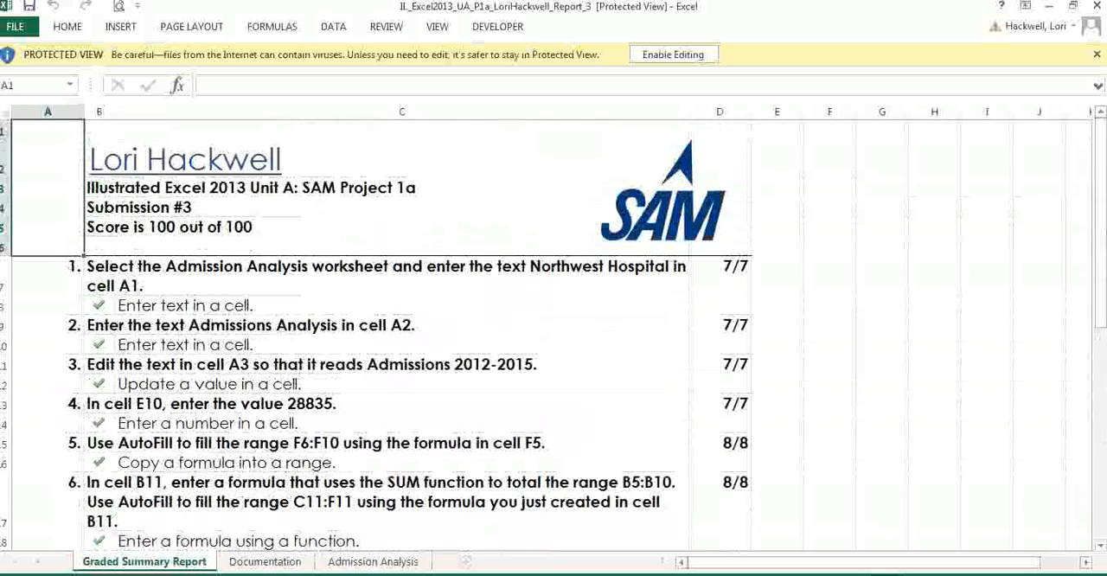
left_click(1095, 7)
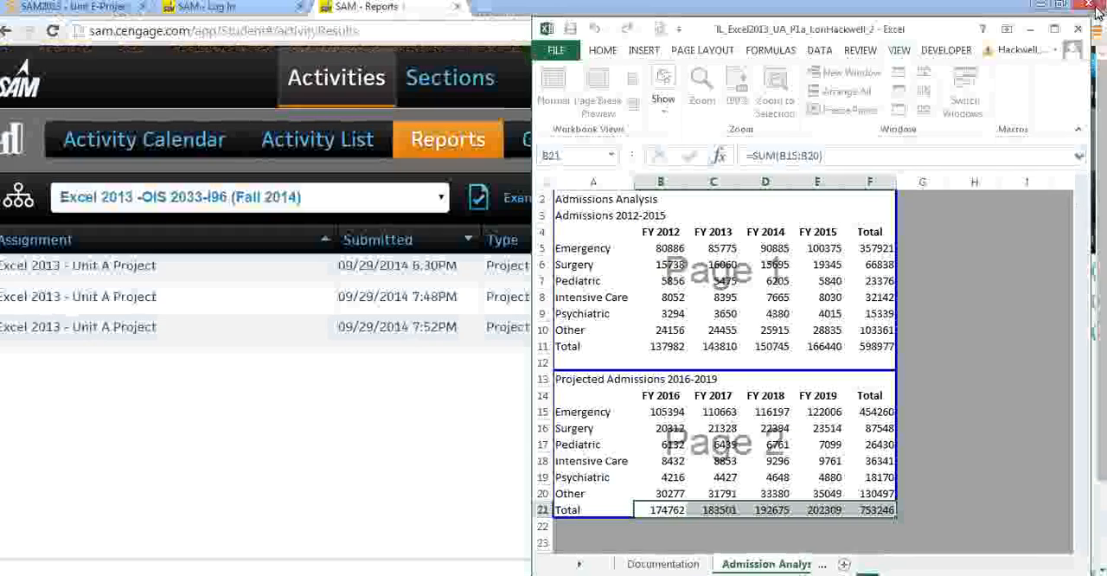